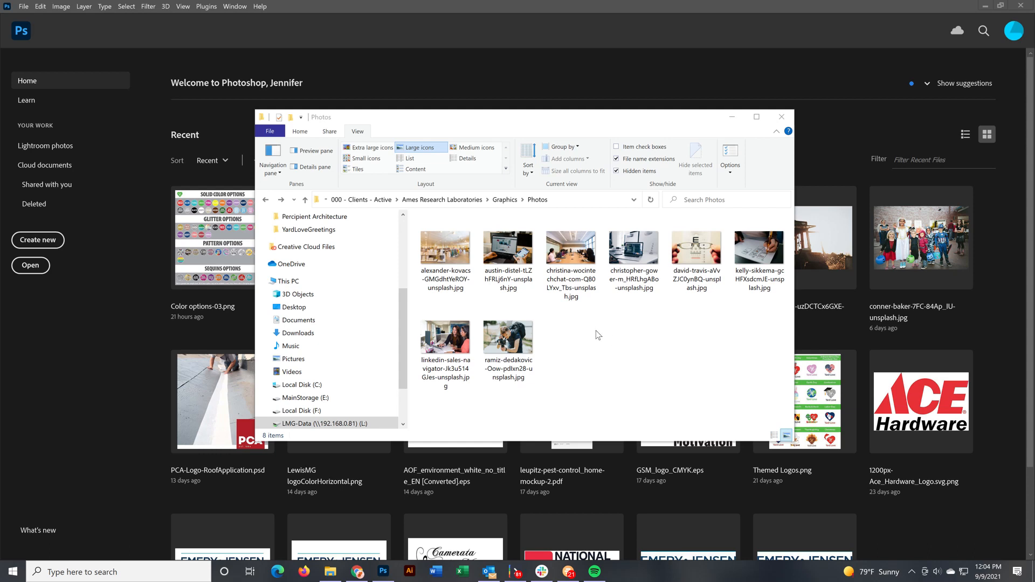
# Step: Open the clothing store photo from the Photos folder in Photoshop, clear the crop ratio and switch to the Move tool
pyautogui.click(450, 252)
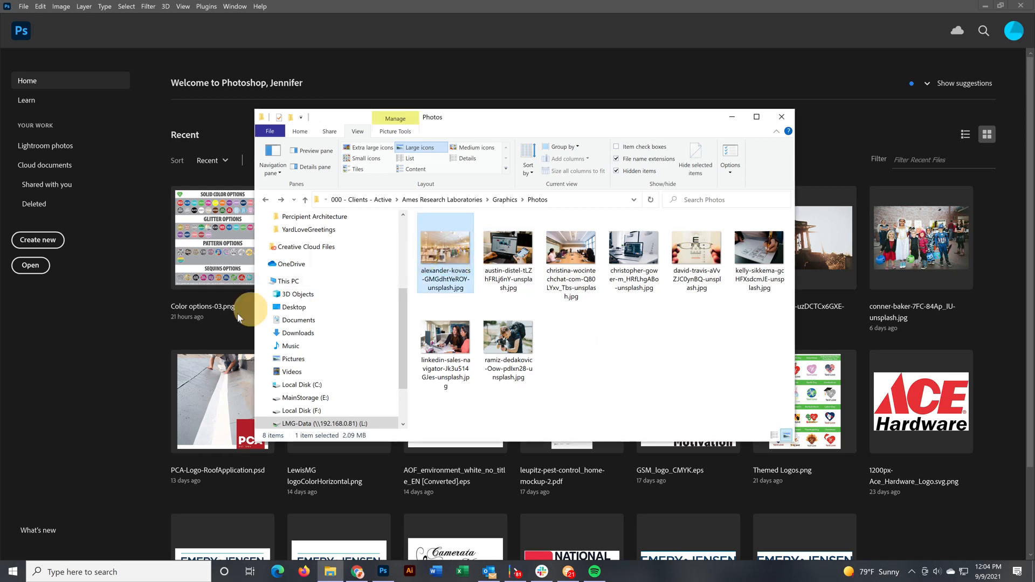
pyautogui.click(140, 342)
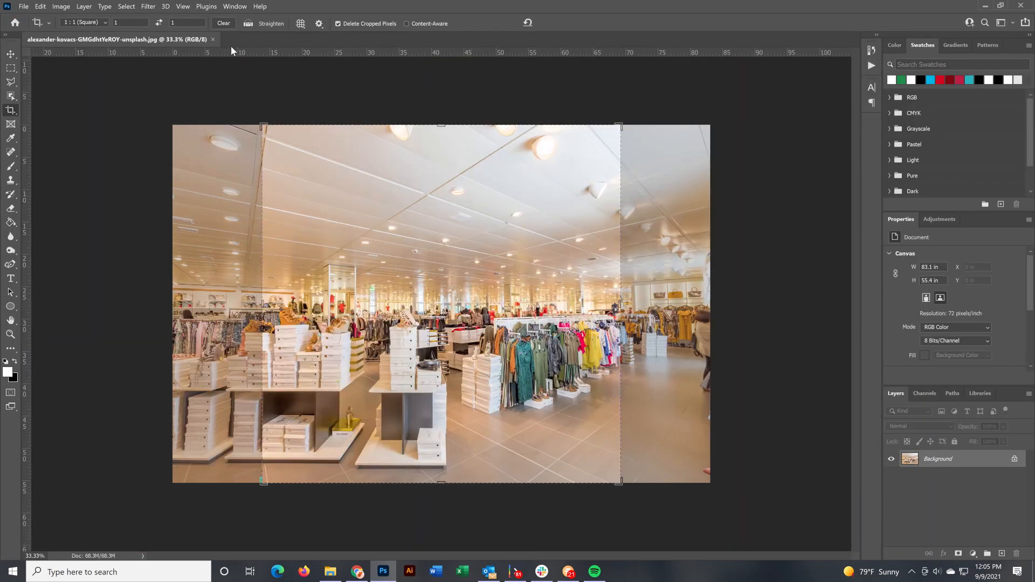
pyautogui.click(224, 23)
pyautogui.click(10, 54)
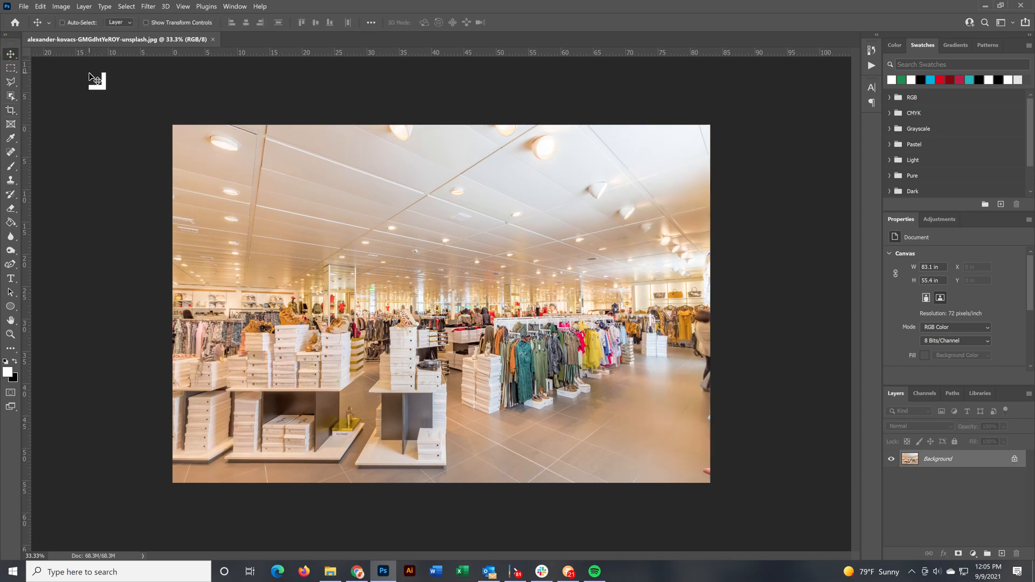
# Step: Display the list of available actions and check the Actions entry among the window commands
pyautogui.click(871, 50)
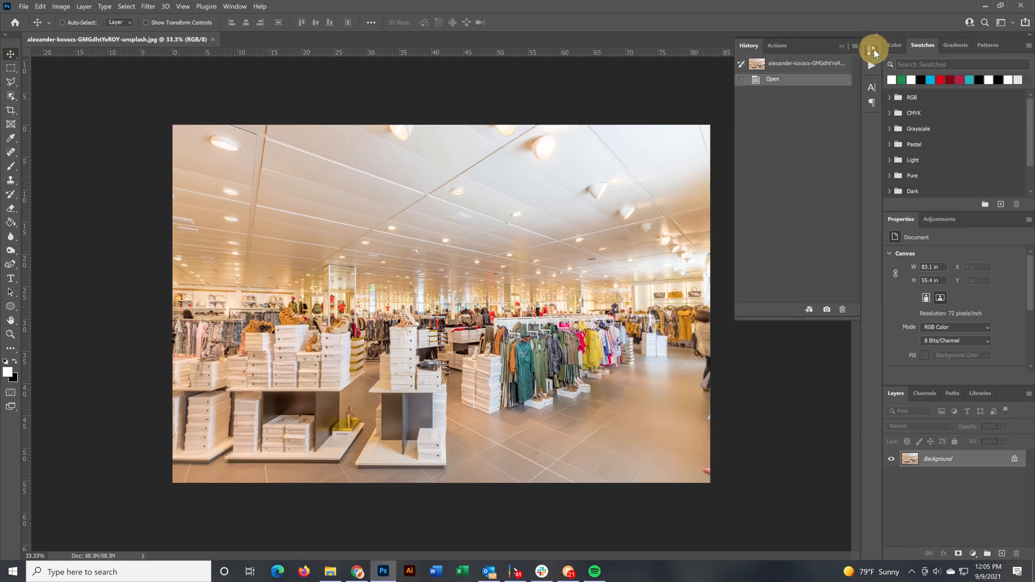
pyautogui.click(783, 46)
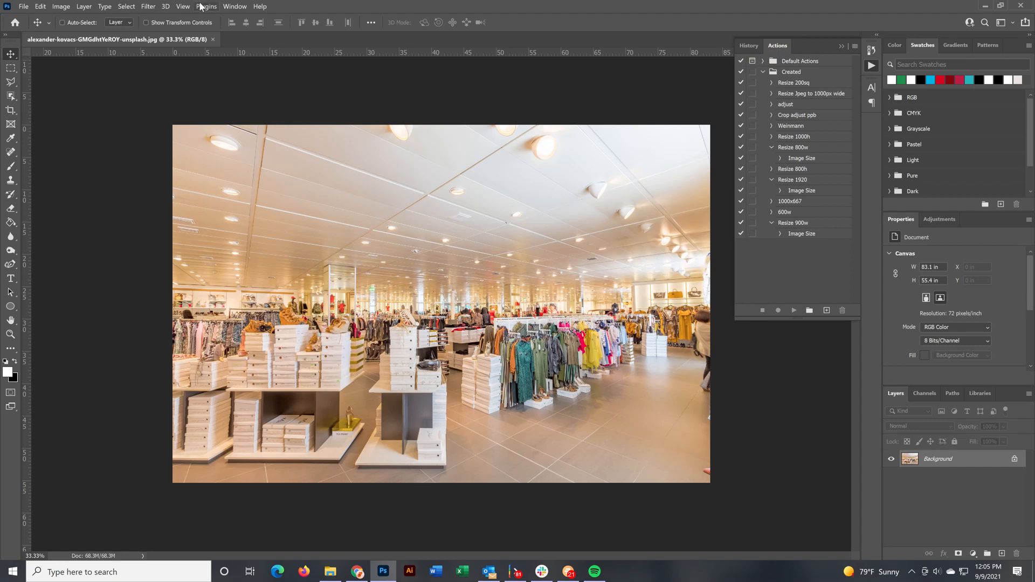
pyautogui.click(235, 6)
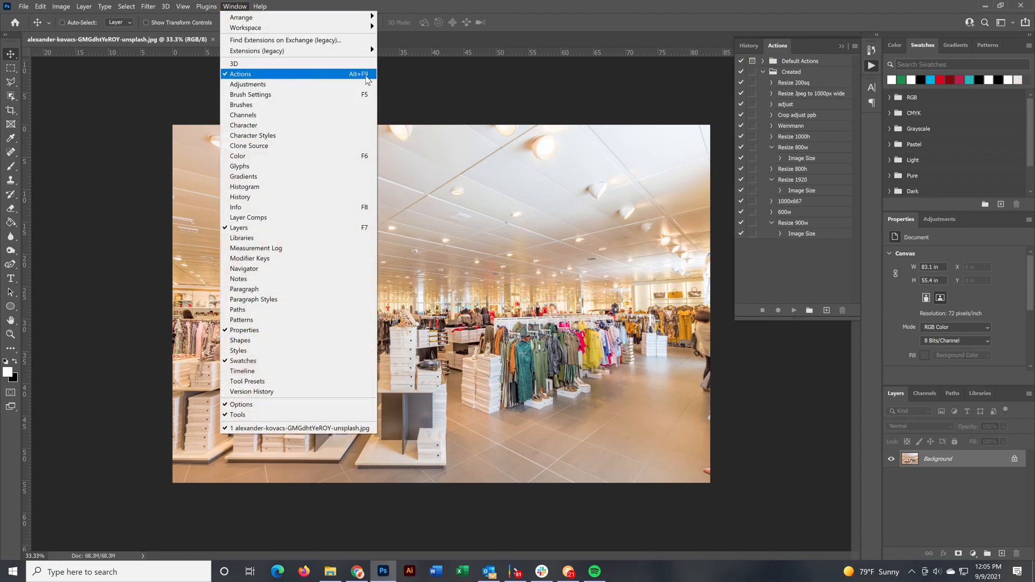
pyautogui.click(790, 239)
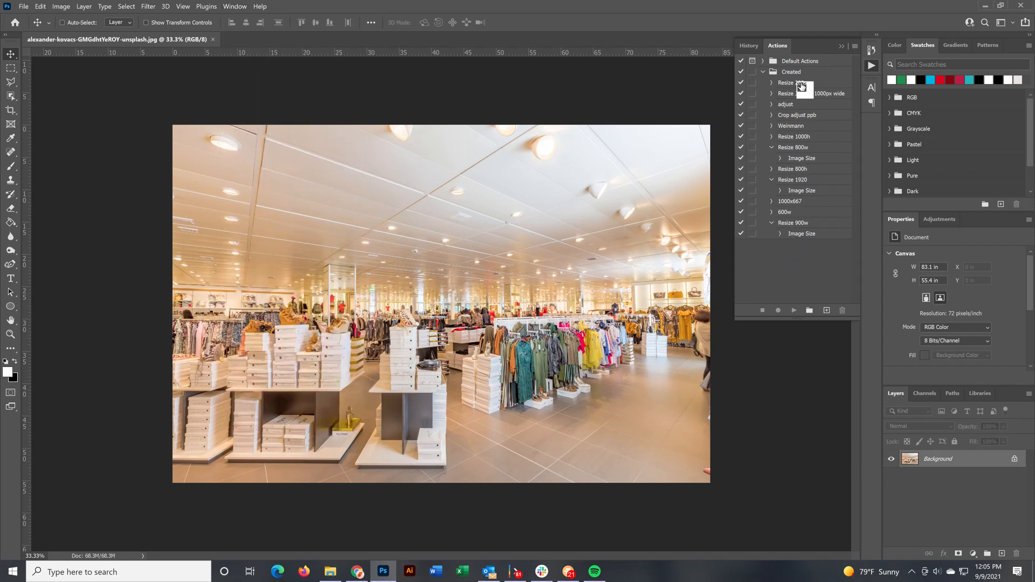
# Step: Collapse the details of the Resize 800w, Resize 1920 and Resize 900w actions, leaving the Created set expanded
pyautogui.click(773, 150)
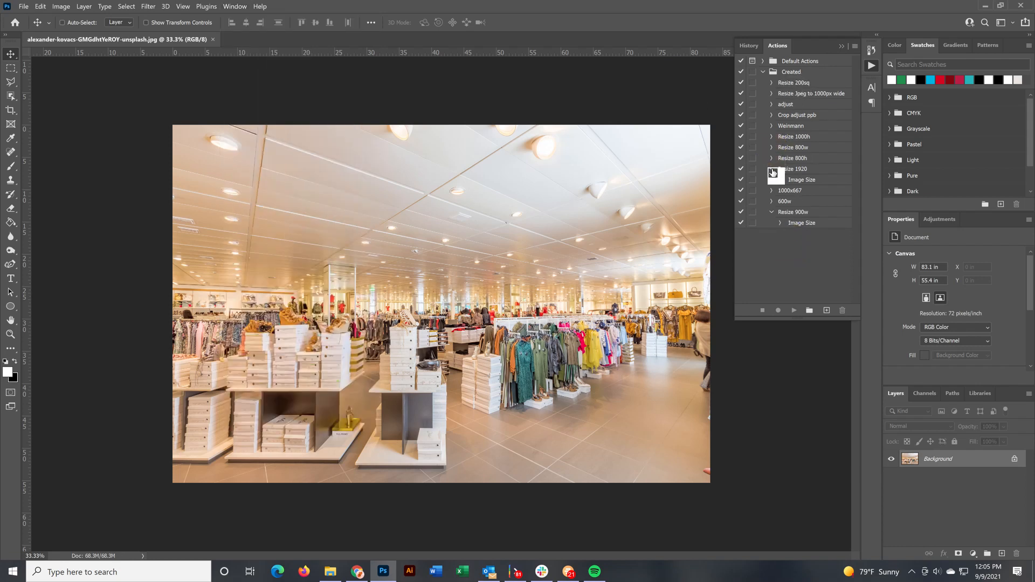
pyautogui.click(772, 170)
pyautogui.click(771, 202)
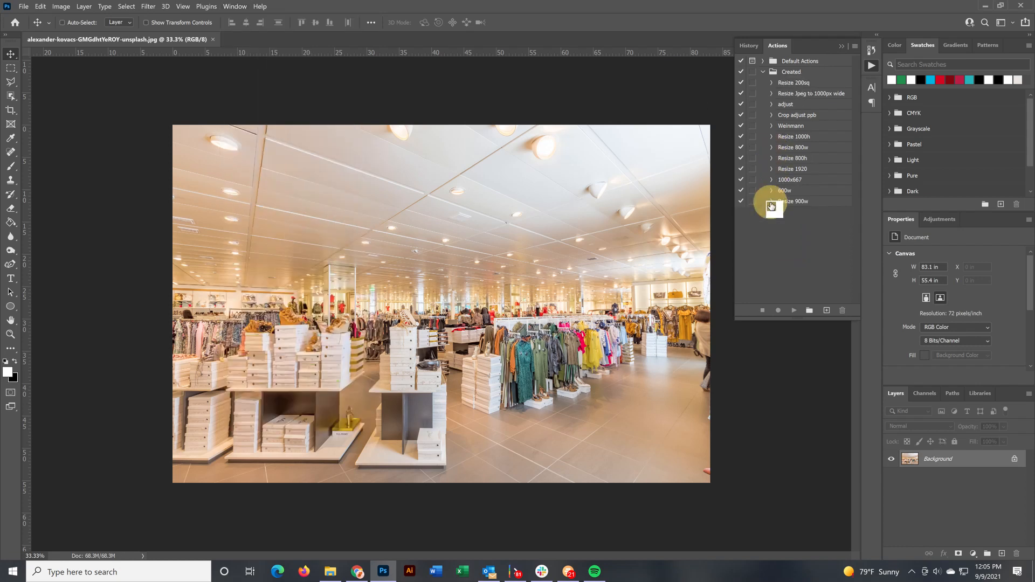
pyautogui.click(763, 72)
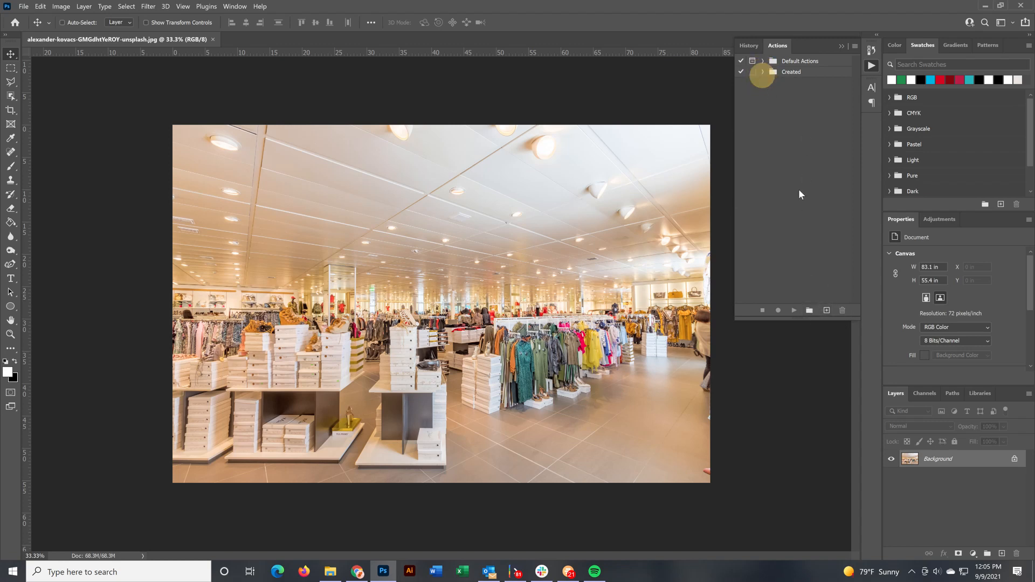
pyautogui.click(763, 72)
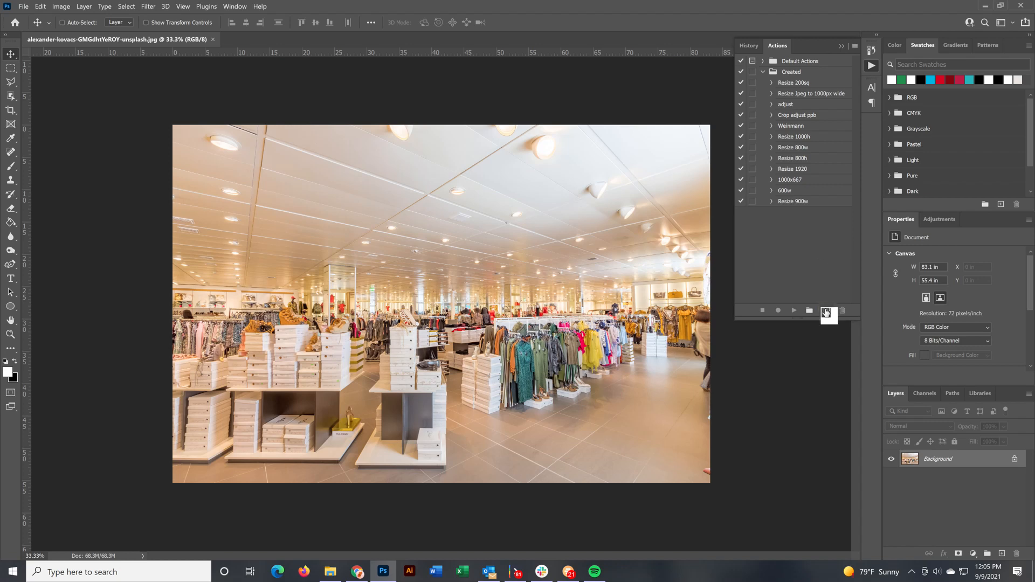
# Step: Create a new action named Resize 1920w in the Created set and start recording it
pyautogui.click(827, 310)
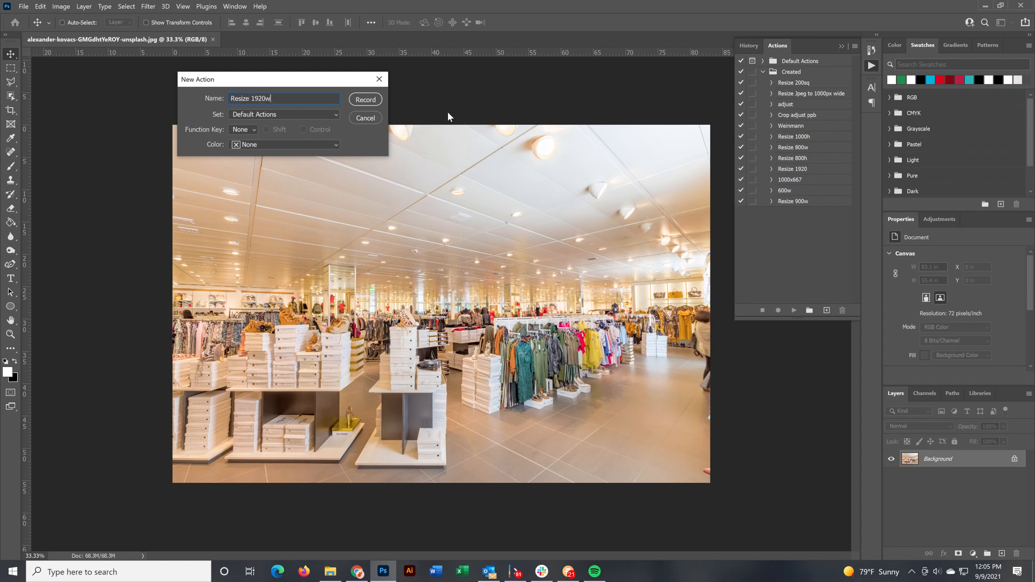
pyautogui.click(300, 115)
pyautogui.click(251, 125)
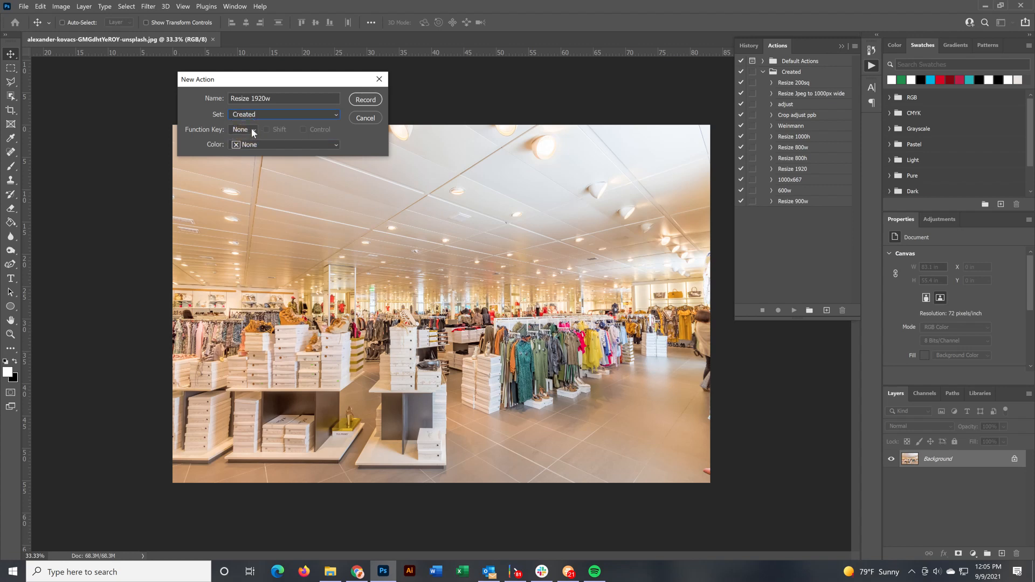
pyautogui.click(365, 100)
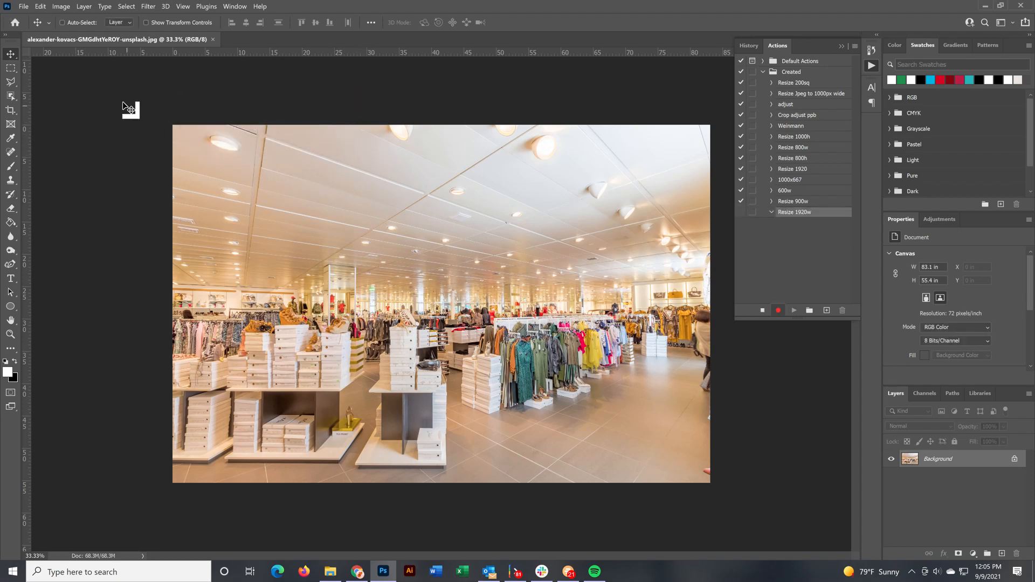
# Step: Resize the image to a width of 1920 pixels at a resolution of 72 pixels/inch
pyautogui.click(63, 7)
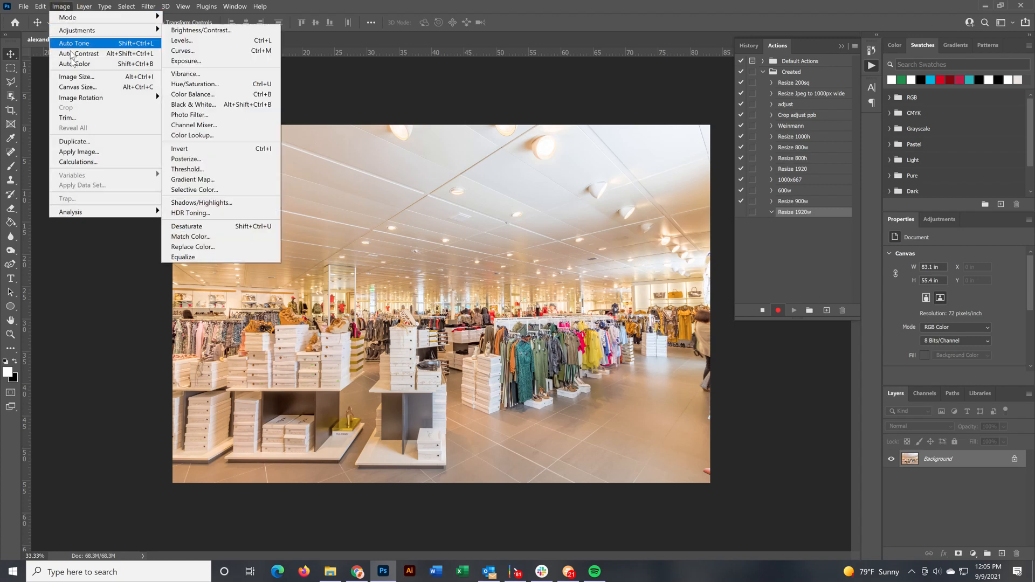
pyautogui.click(76, 76)
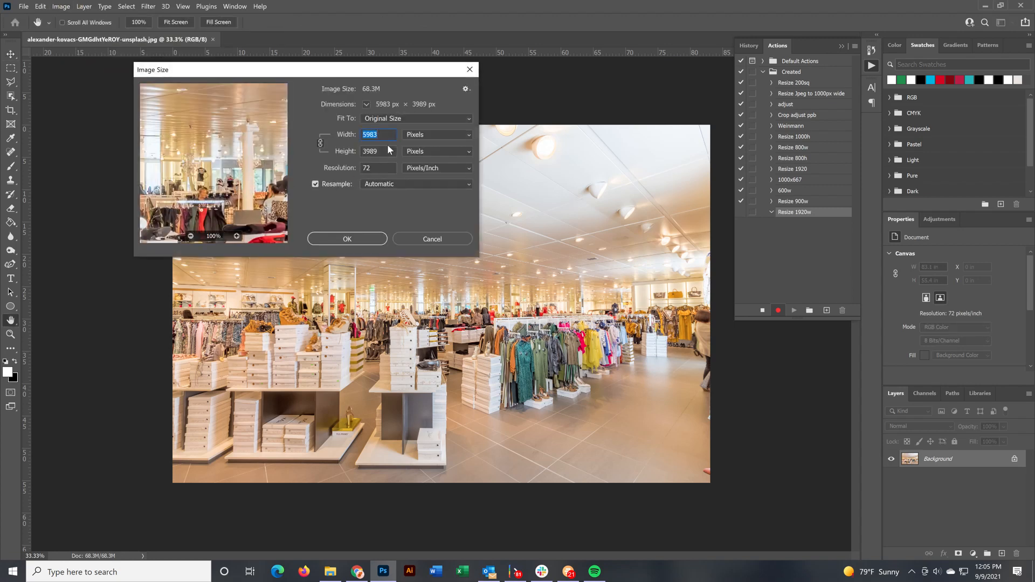
pyautogui.doubleClick(376, 167)
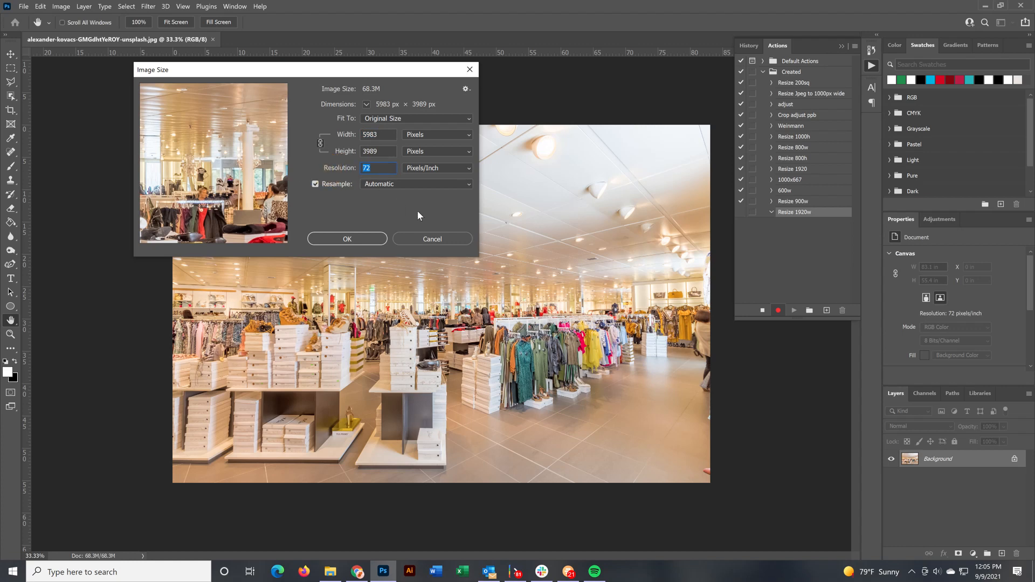
pyautogui.write('300')
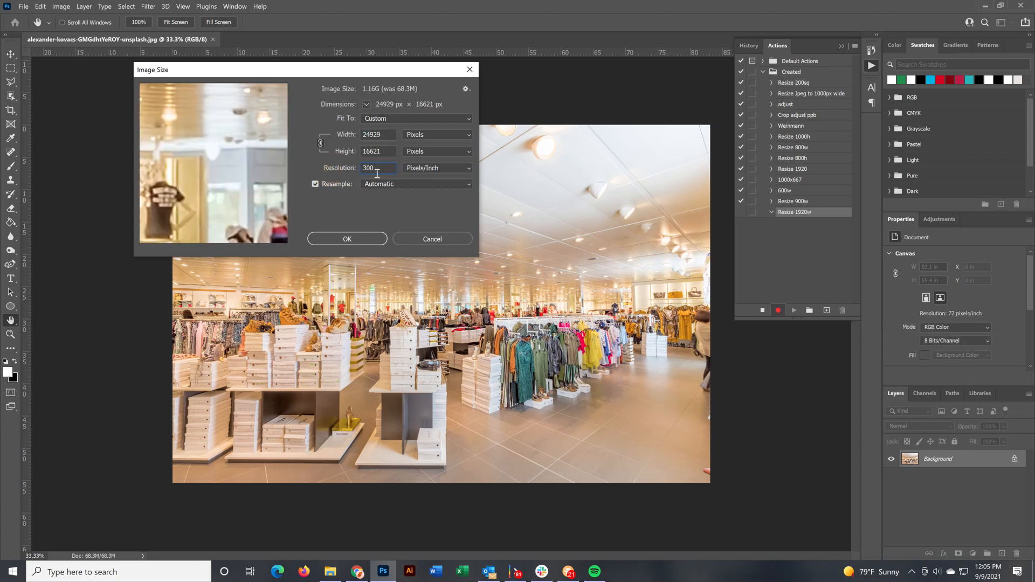
pyautogui.doubleClick(376, 172)
pyautogui.write('72')
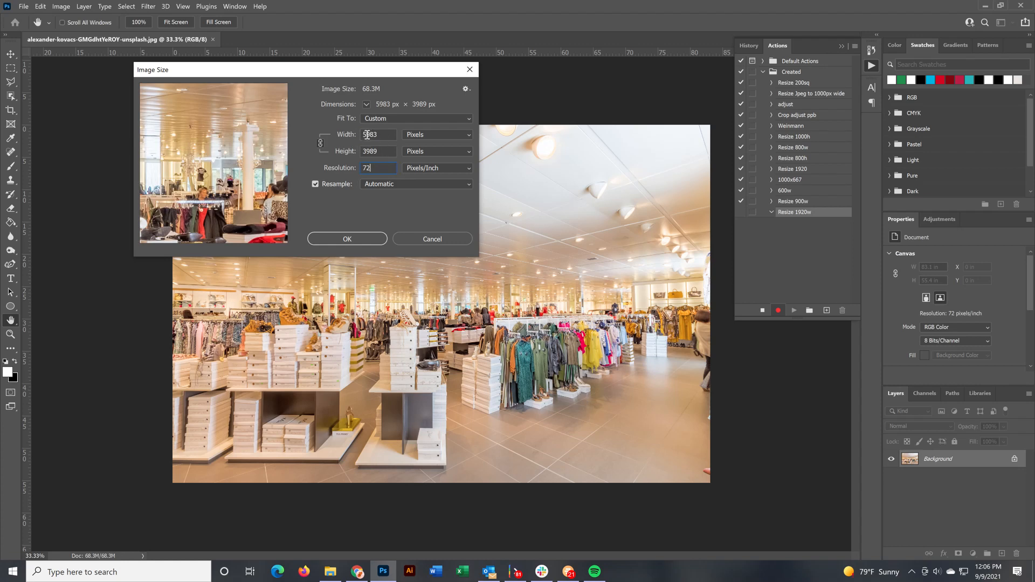
pyautogui.doubleClick(375, 136)
pyautogui.write('1920')
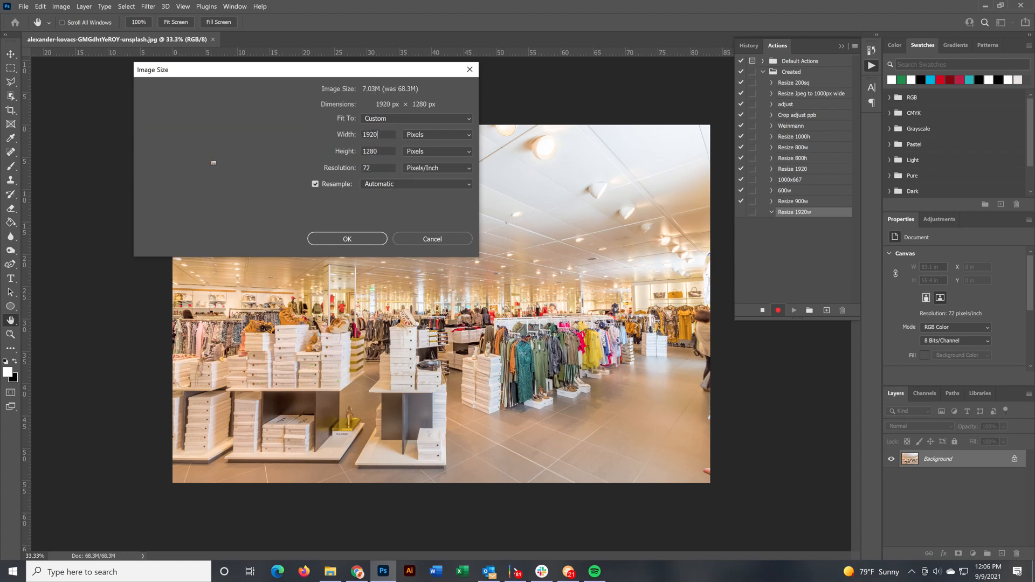
pyautogui.click(368, 239)
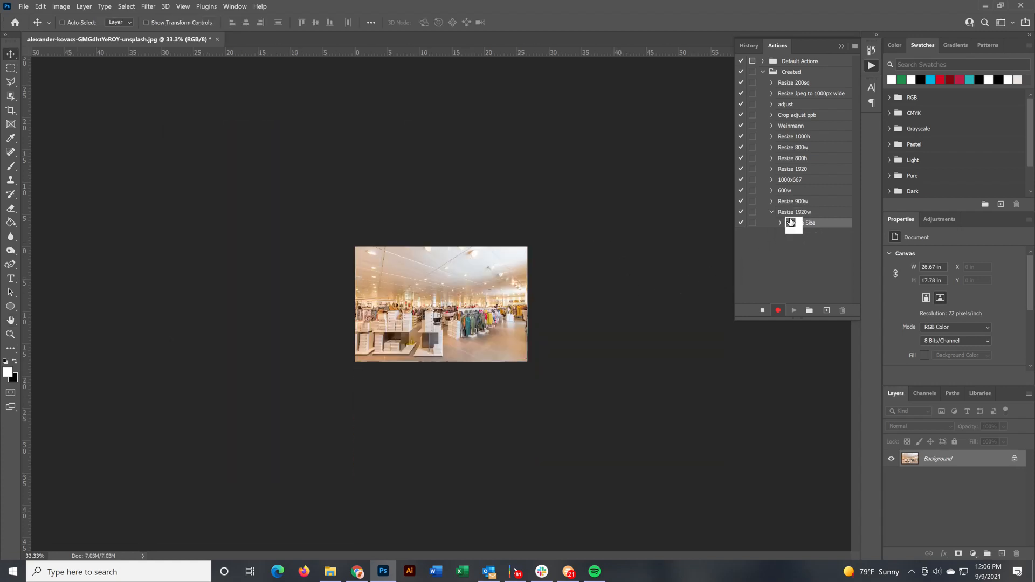
# Step: Stop recording the Resize 1920w action and close the photo without saving it
pyautogui.click(762, 316)
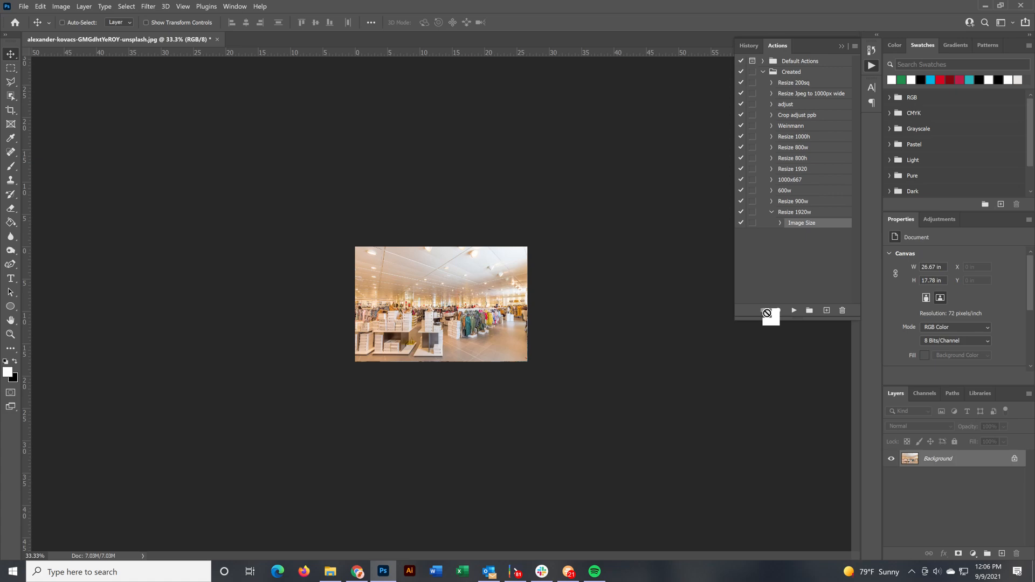
pyautogui.click(217, 39)
pyautogui.click(565, 225)
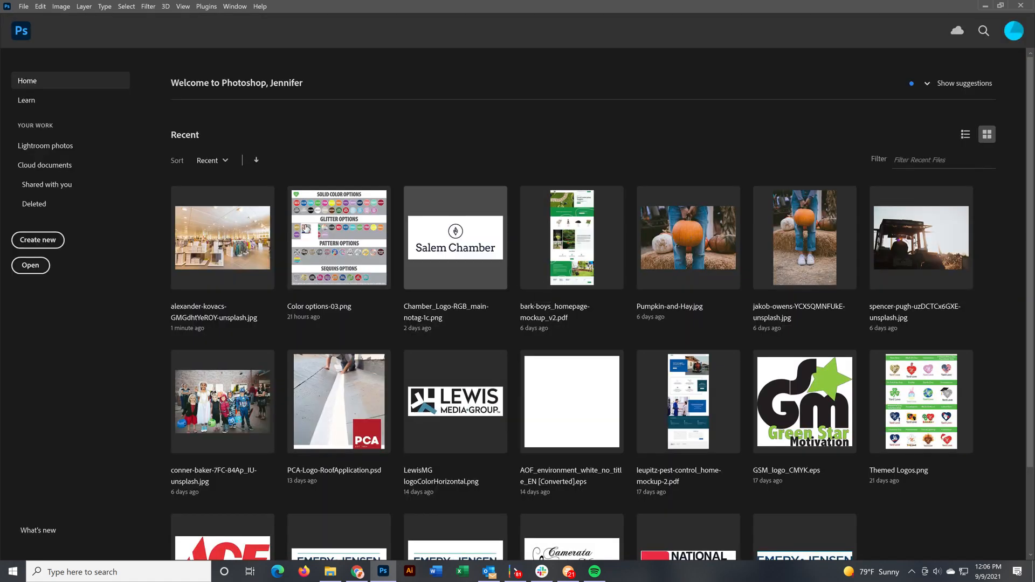
# Step: Open the Image Processor script and set its source folder to L:\000 - Clients - Active\Ames Research Laboratories\Graphics\Photos
pyautogui.click(24, 6)
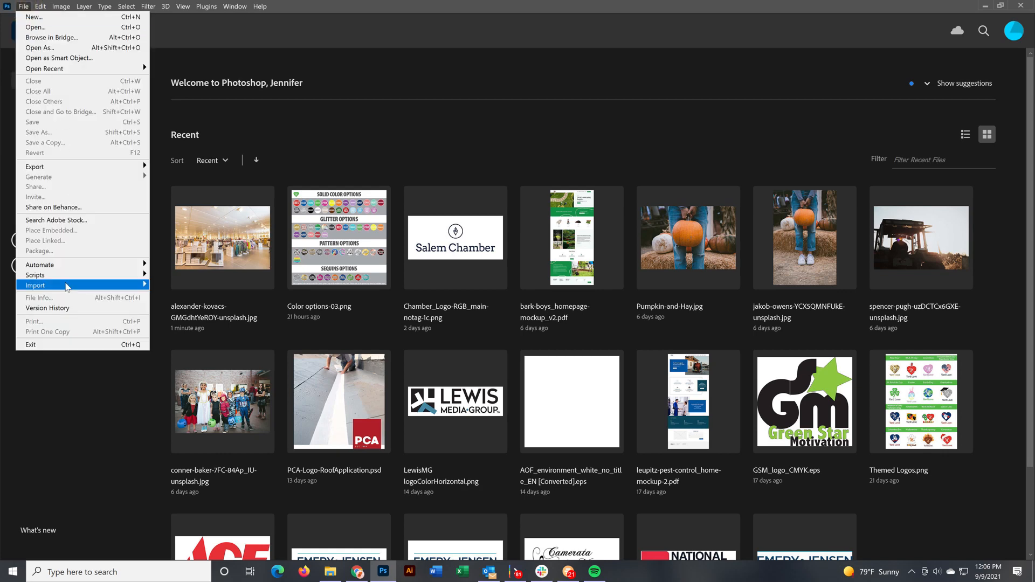
pyautogui.moveTo(91, 276)
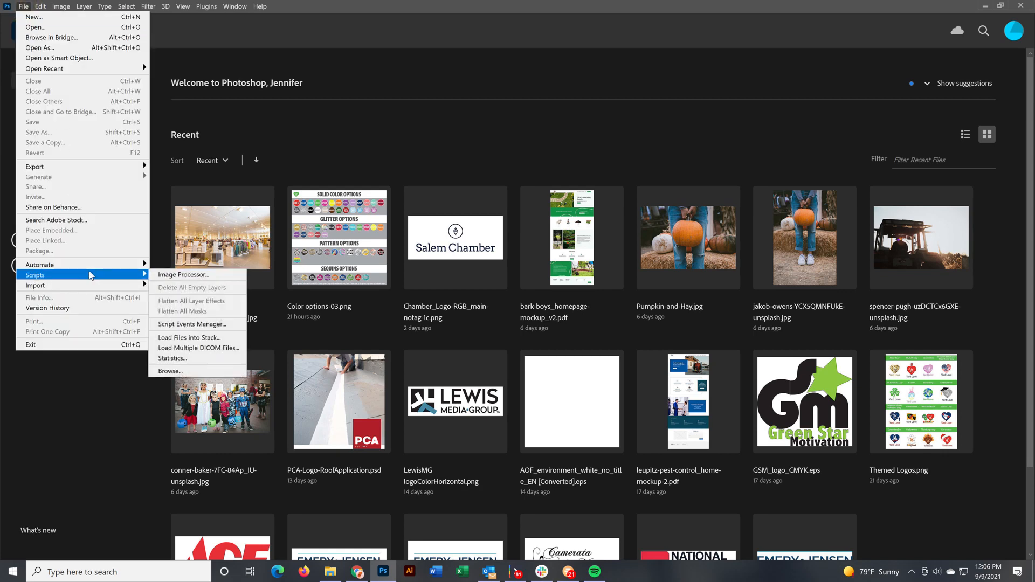
pyautogui.click(206, 276)
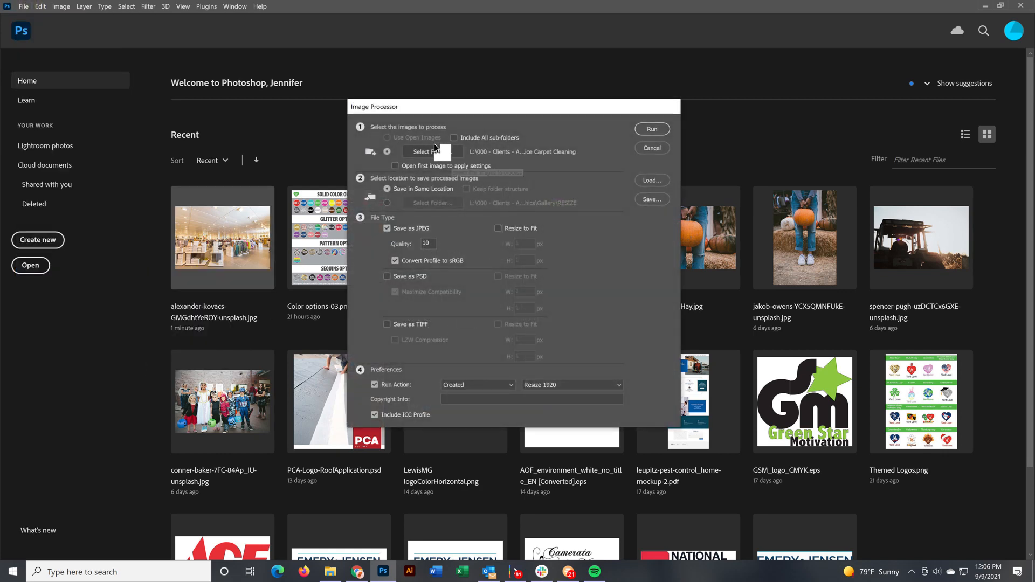
pyautogui.click(420, 153)
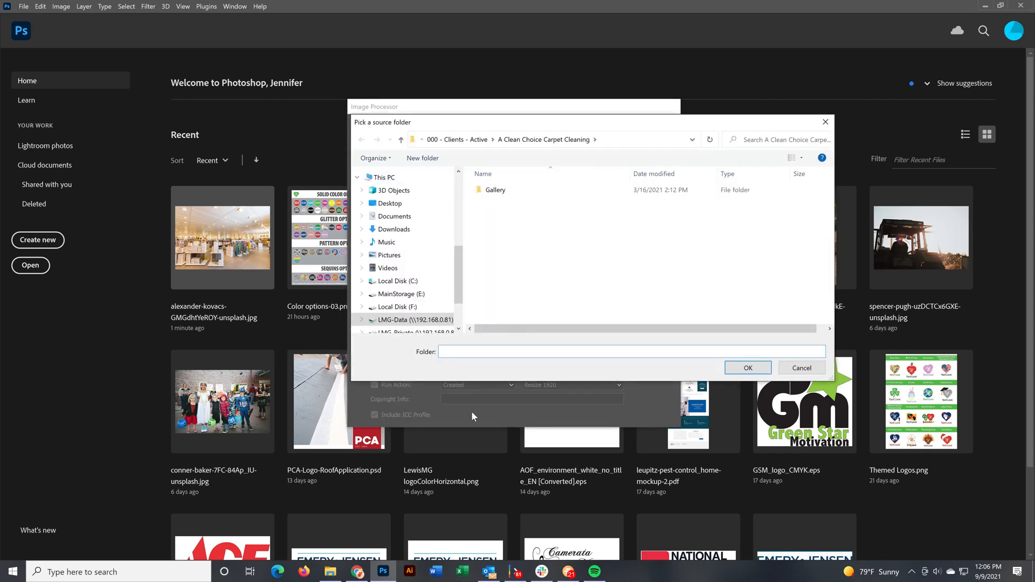
pyautogui.click(330, 572)
pyautogui.click(575, 200)
pyautogui.hotkey('ctrl', 'c')
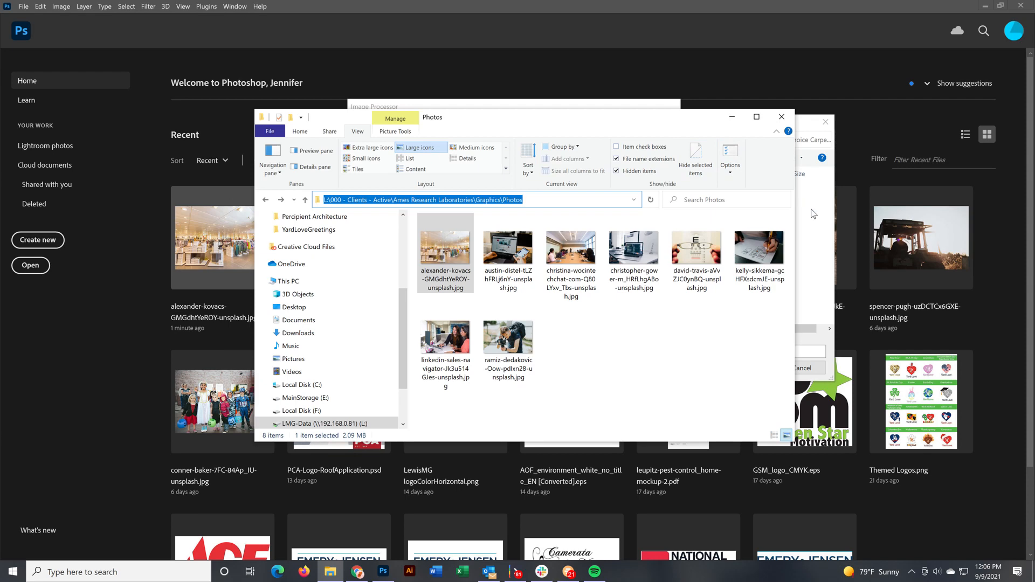
pyautogui.click(808, 128)
pyautogui.click(647, 139)
pyautogui.hotkey('ctrl', 'v')
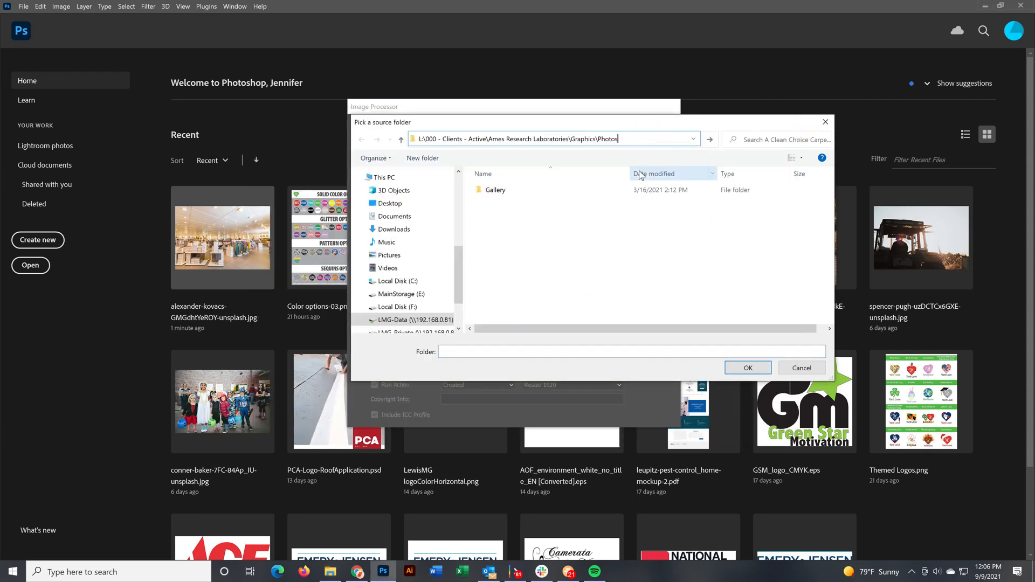
pyautogui.press('Return')
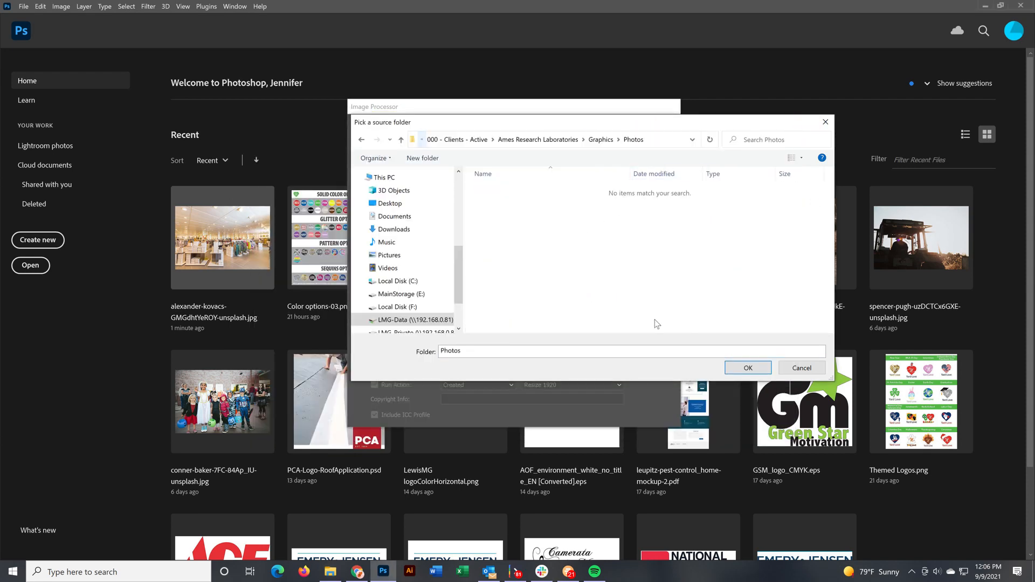
pyautogui.click(748, 368)
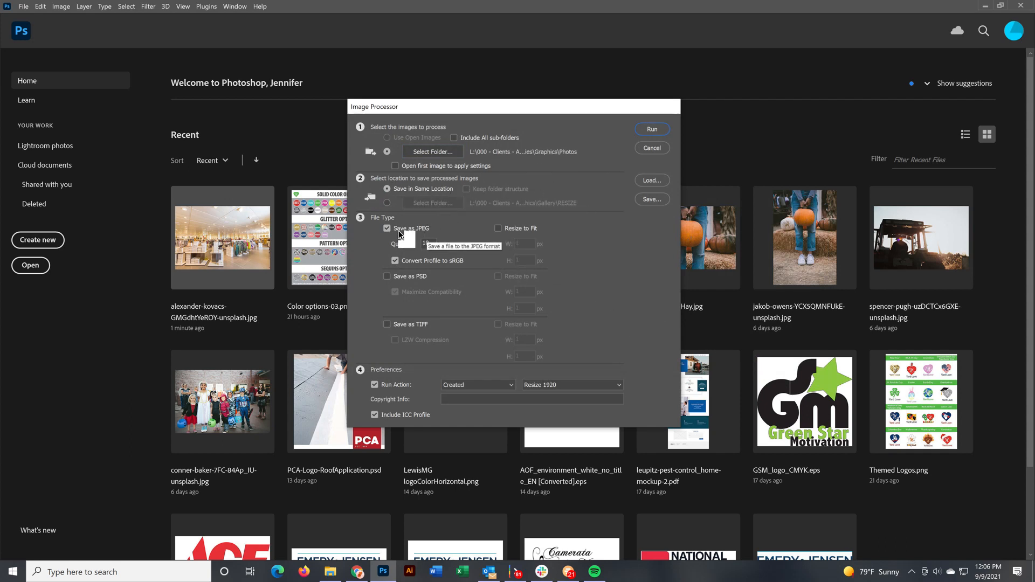
# Step: Run the Image Processor with the Resize 1920w action, and return from the JPEG output folder to the Photos folder
pyautogui.doubleClick(428, 244)
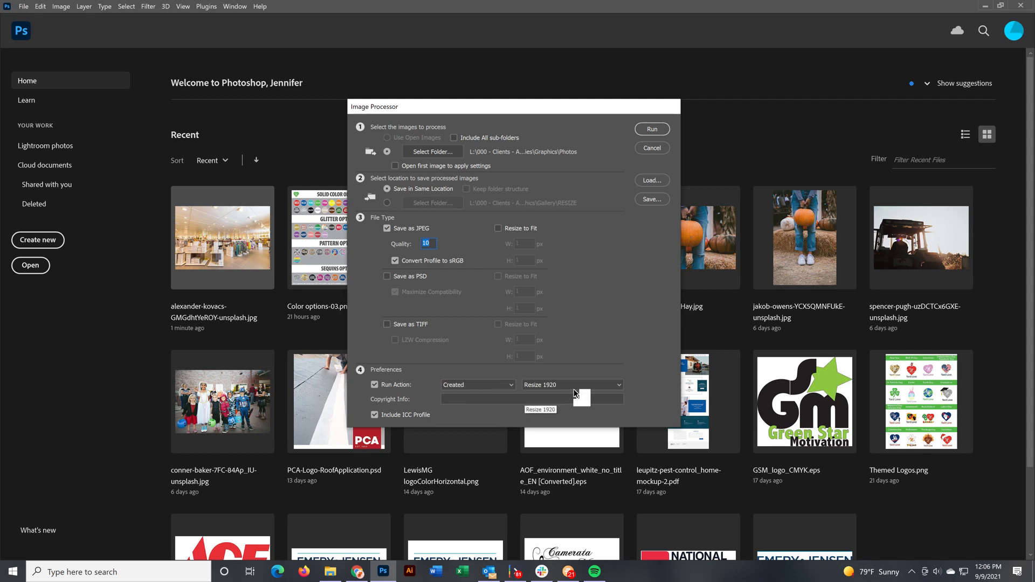
pyautogui.click(555, 385)
pyautogui.click(557, 499)
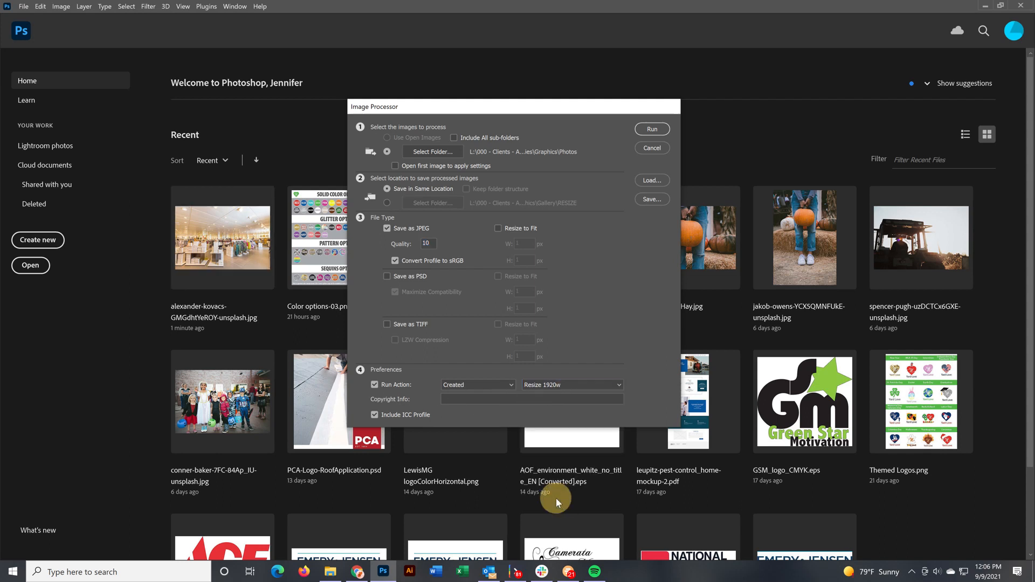
pyautogui.click(655, 131)
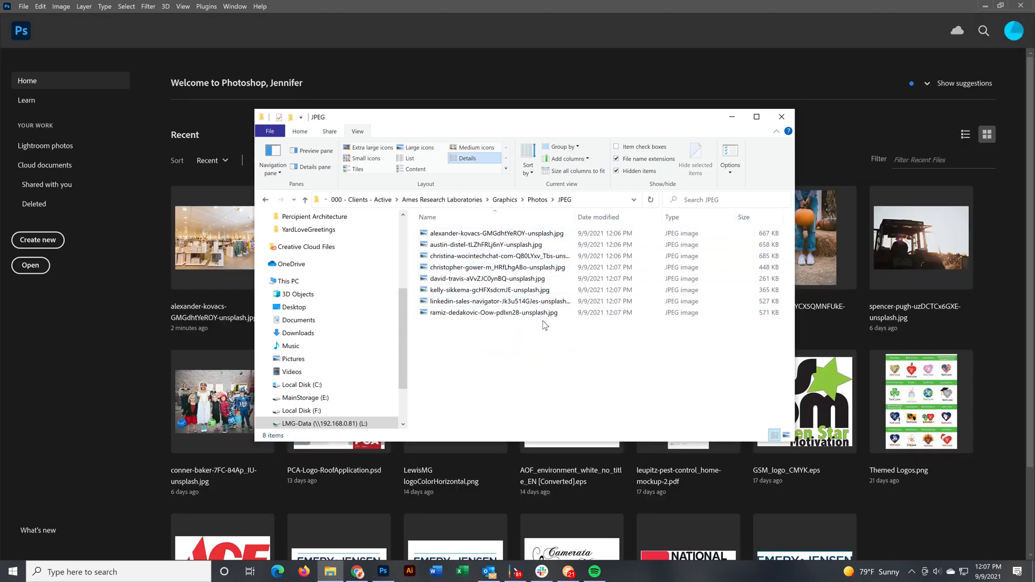
pyautogui.click(538, 200)
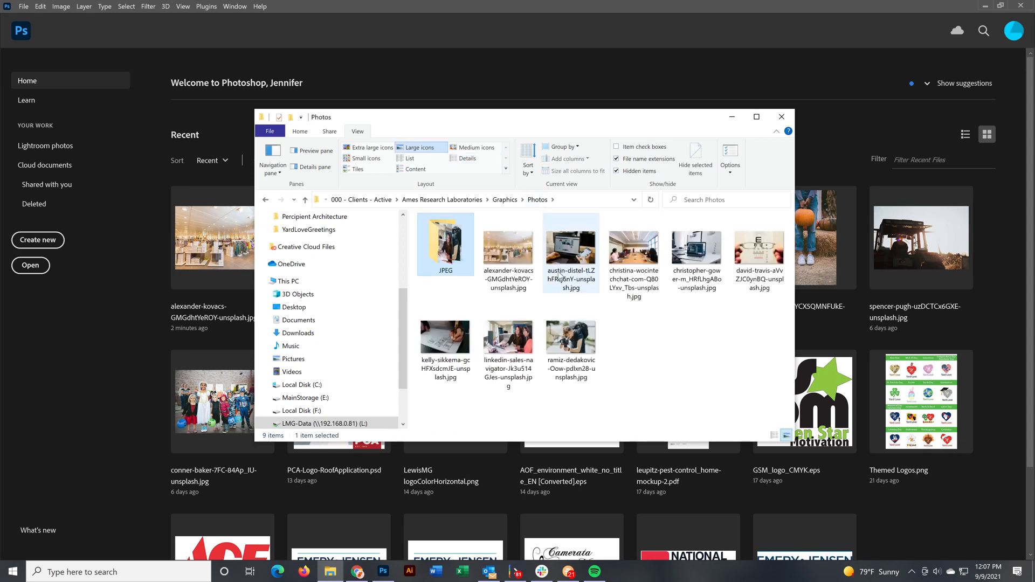
# Step: Compare the file sizes of the original images in the Photos folder with the resized ones in its JPEG folder
pyautogui.click(579, 245)
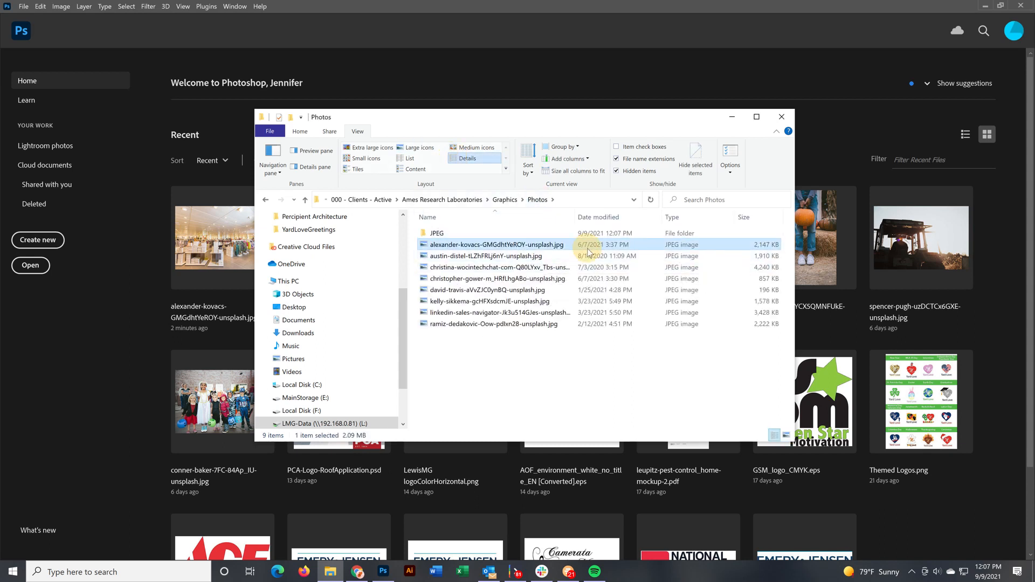
pyautogui.keyDown('shift'); pyautogui.click(576, 320); pyautogui.keyUp('shift')
pyautogui.doubleClick(538, 231)
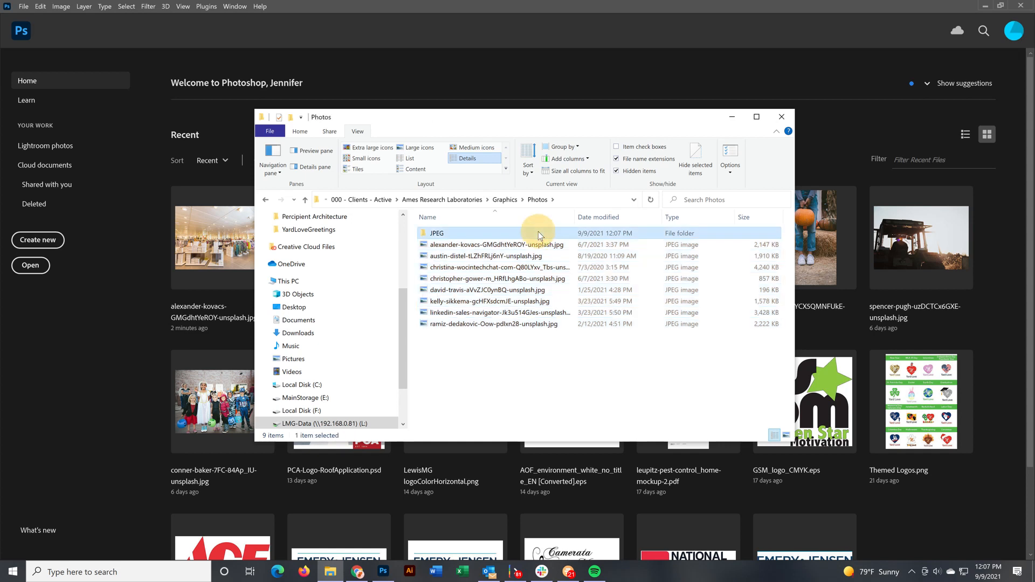
pyautogui.keyDown('shift'); pyautogui.click(539, 314); pyautogui.keyUp('shift')
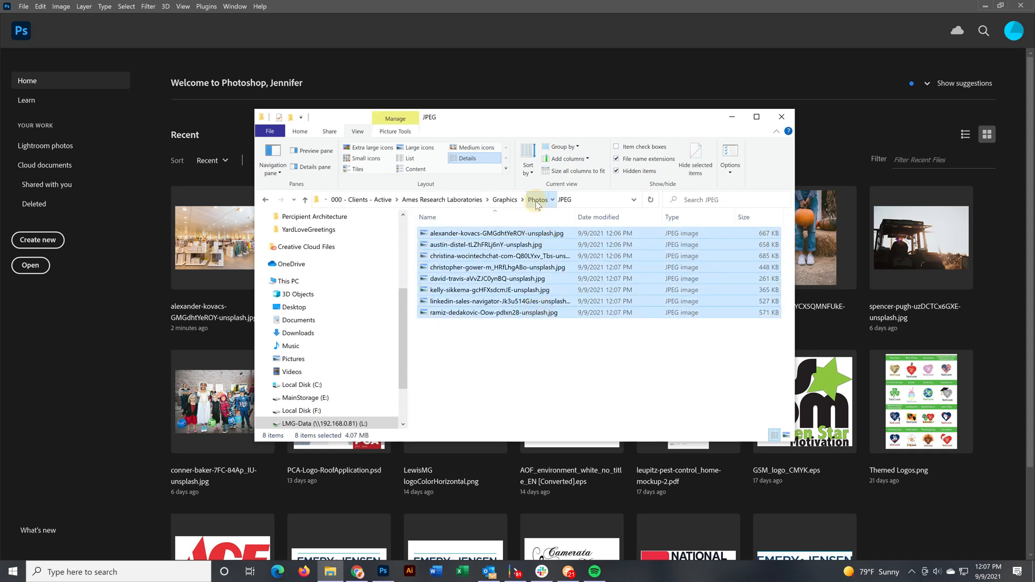
pyautogui.click(538, 200)
pyautogui.click(758, 248)
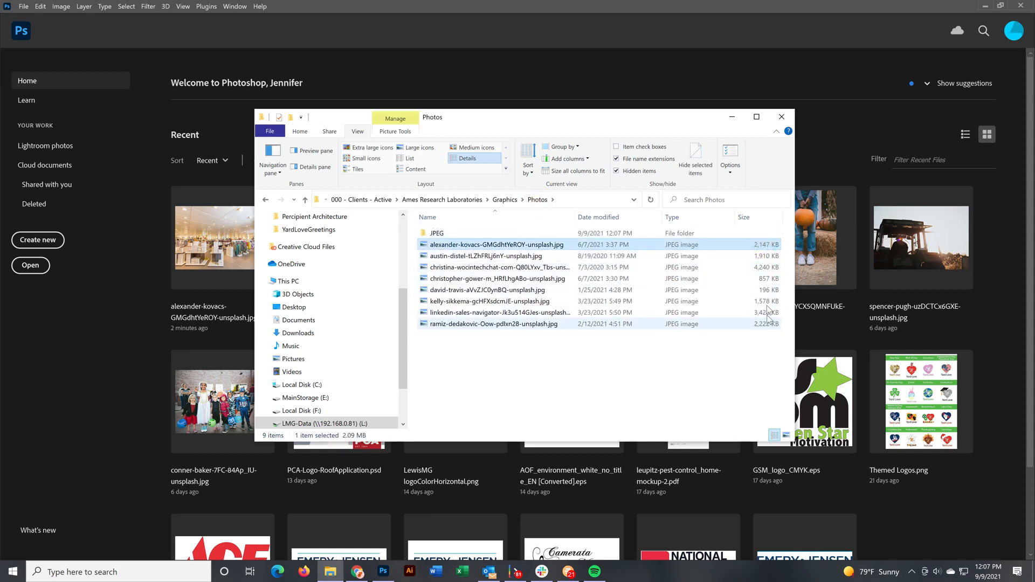
pyautogui.doubleClick(454, 232)
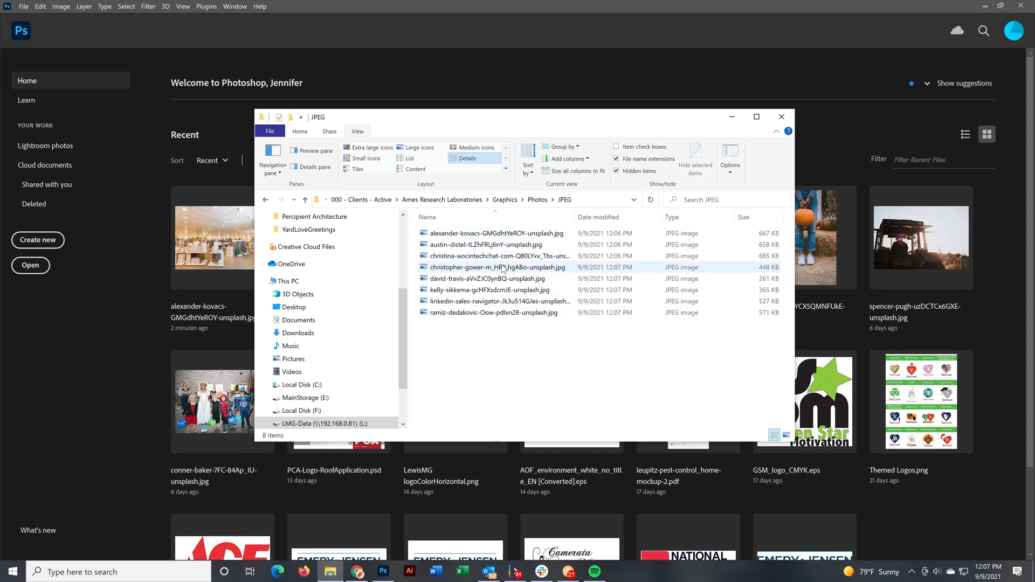
# Step: Rename the store interior photo in the JPEG folder as Home-Top-1_storeinterior.jpg
pyautogui.click(466, 236)
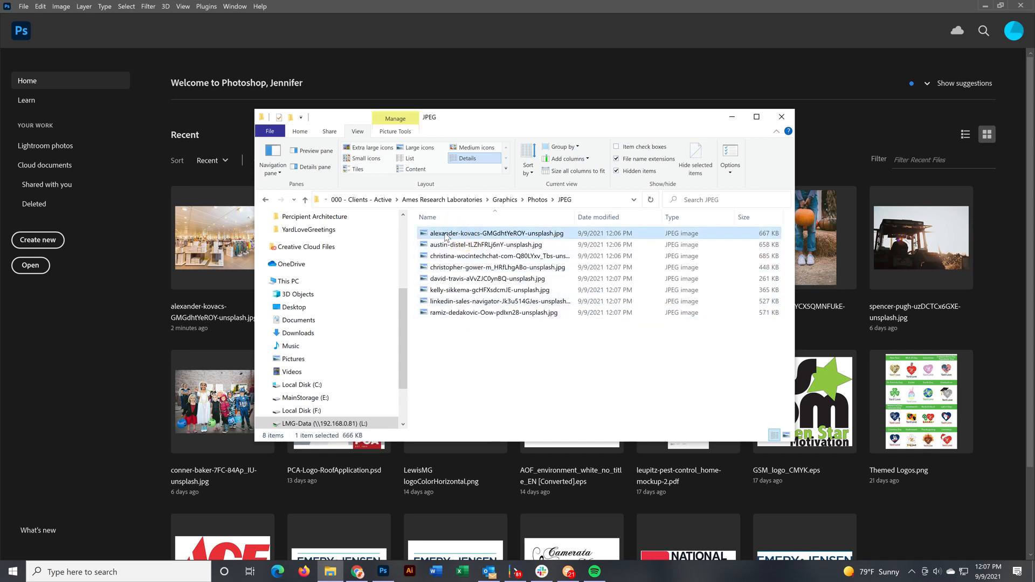
pyautogui.click(422, 150)
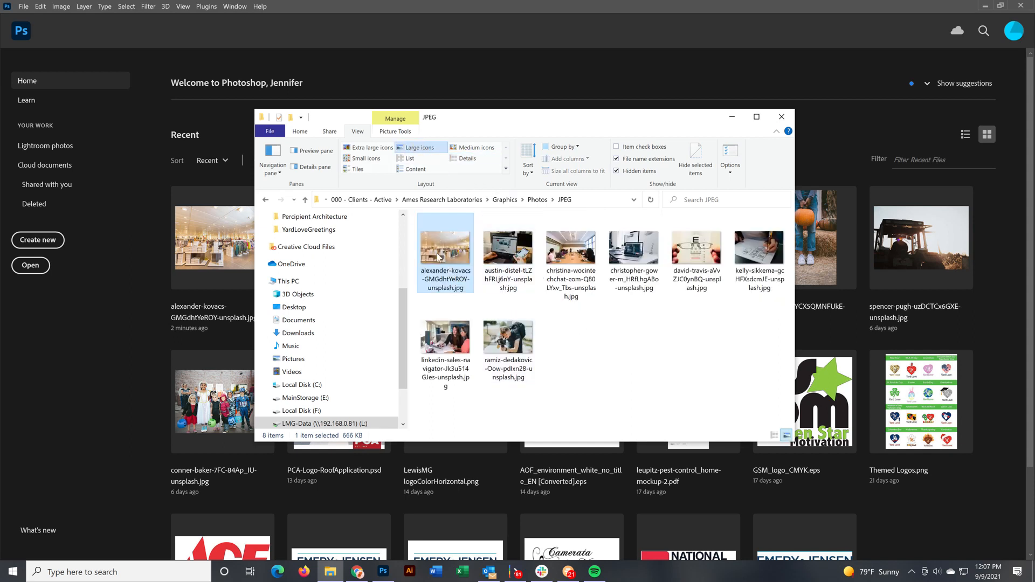
pyautogui.click(443, 279)
pyautogui.write('Home')
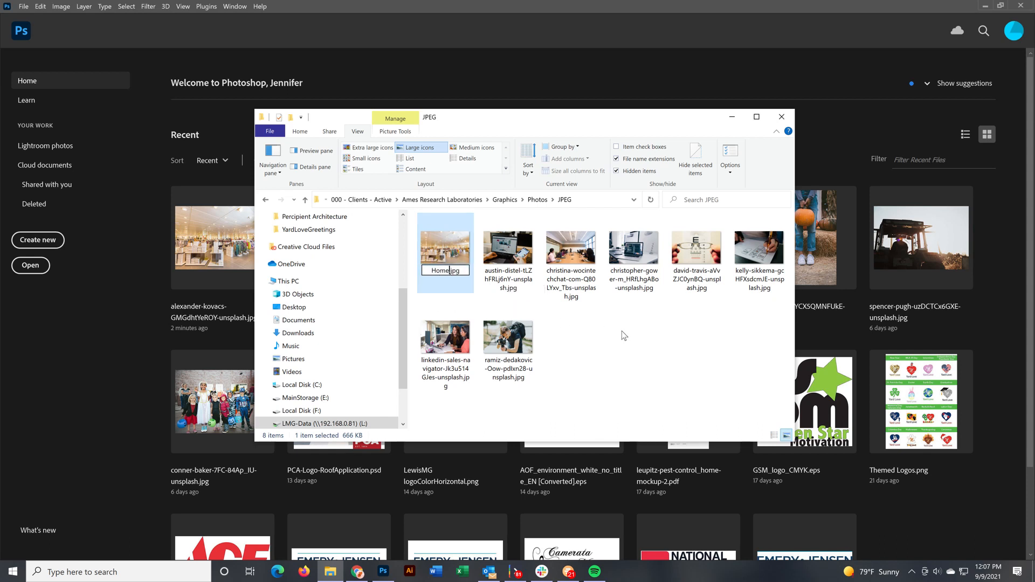
pyautogui.write('-Top-1_s')
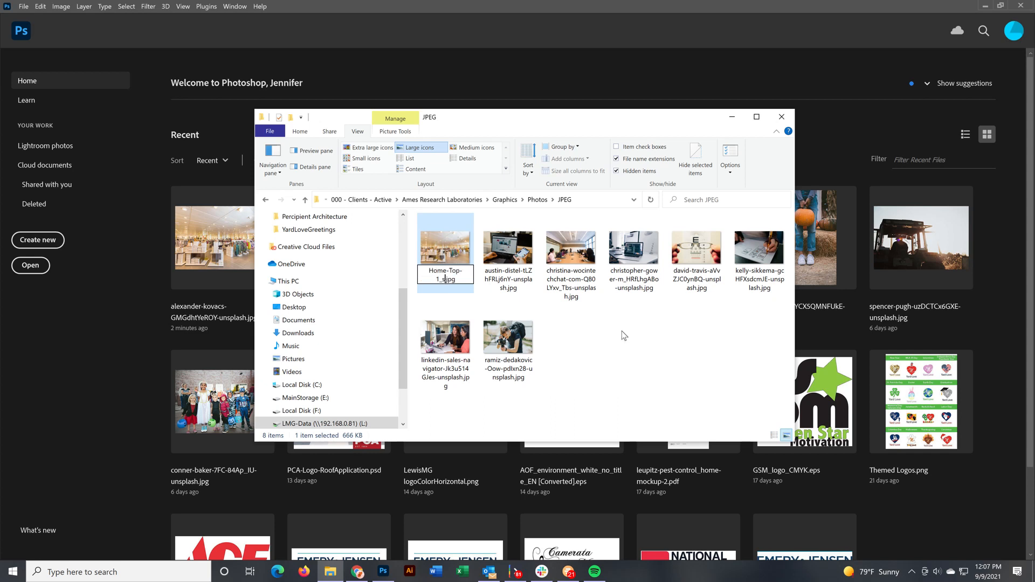
pyautogui.write('toreinterior')
pyautogui.click(636, 335)
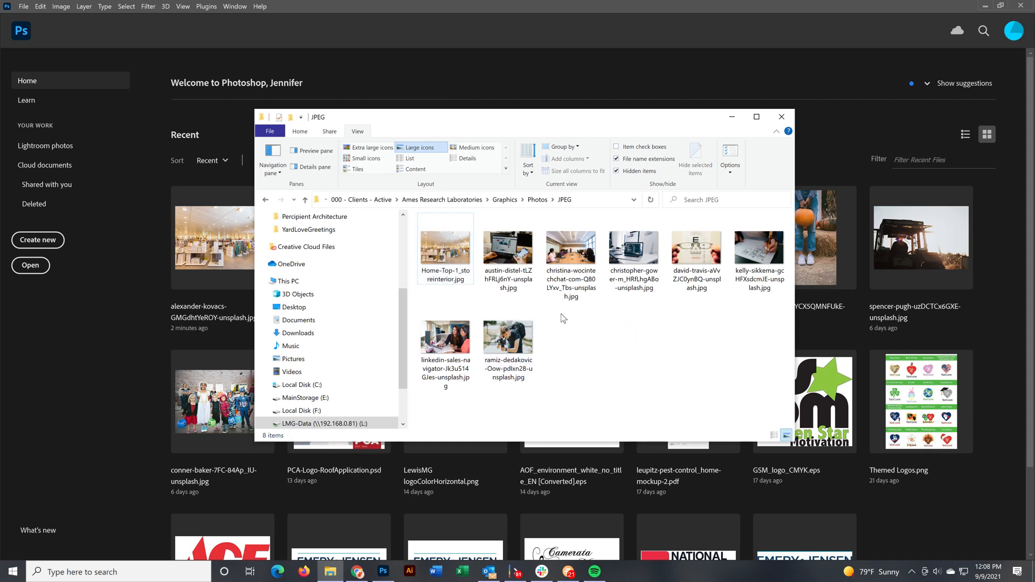
# Step: Batch rename the seven remaining photos in the JPEG folder, starting with Home (1).jpg
pyautogui.click(480, 160)
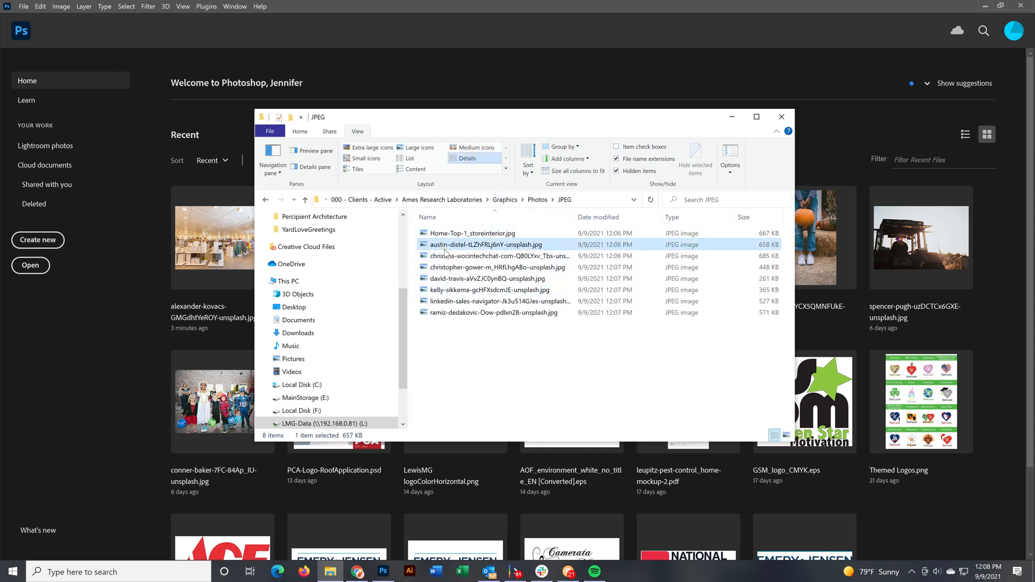
pyautogui.click(488, 248)
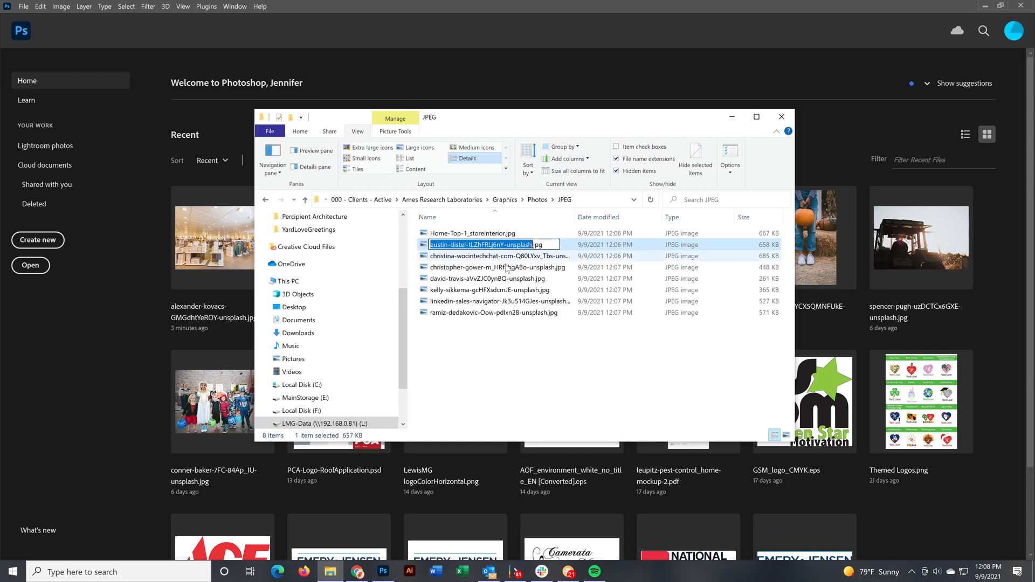
pyautogui.keyDown('shift'); pyautogui.click(515, 313); pyautogui.keyUp('shift')
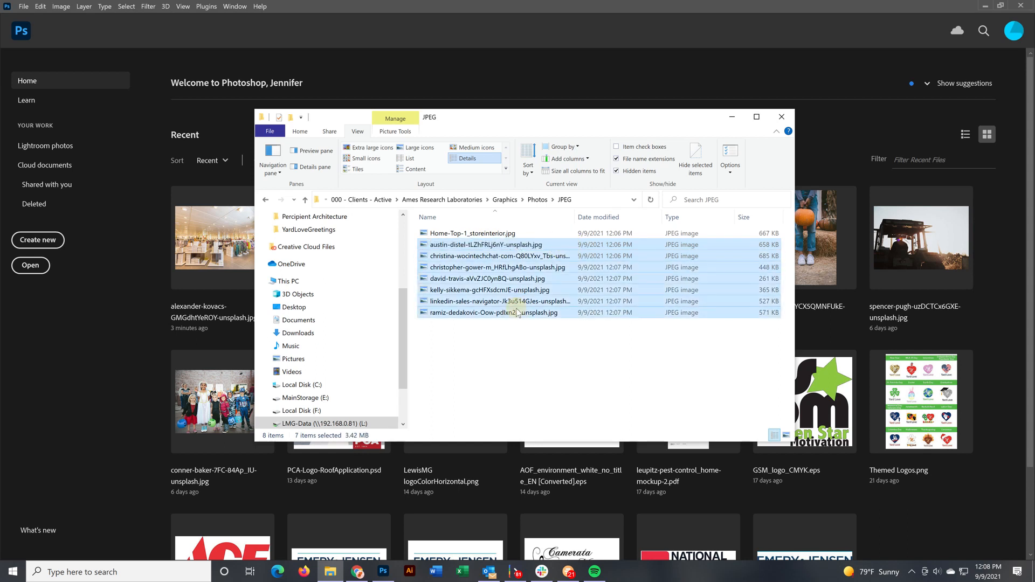
pyautogui.rightClick(495, 245)
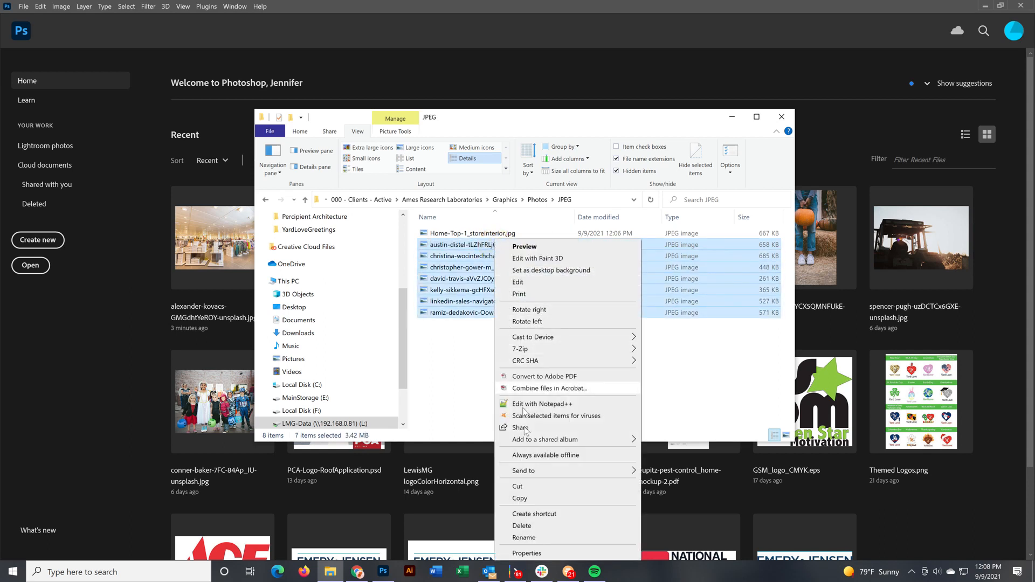
pyautogui.click(536, 544)
pyautogui.write('Home (1).jpg')
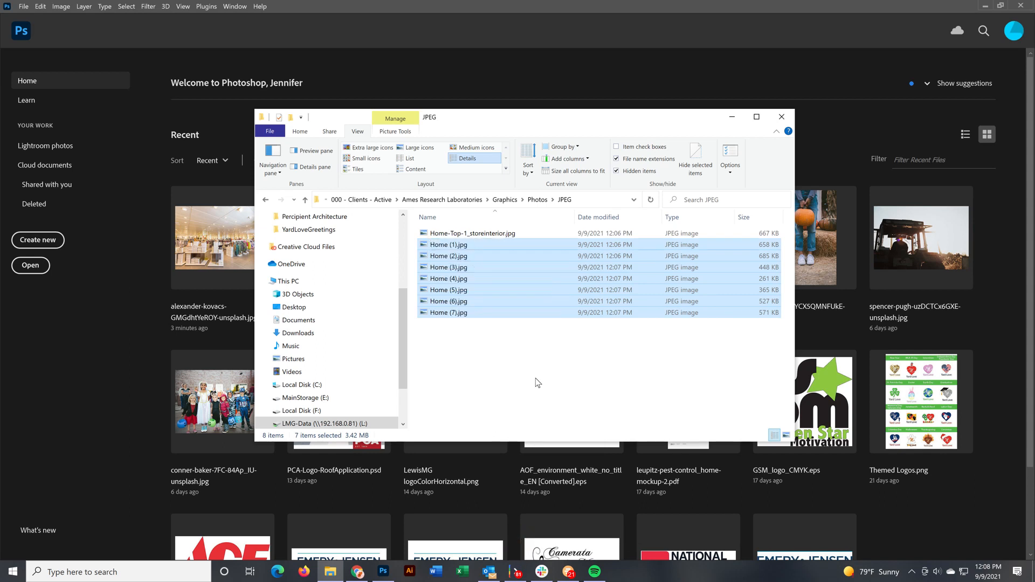
# Step: Show the renamed photos in the JPEG folder as large icons and refresh the folder
pyautogui.click(458, 244)
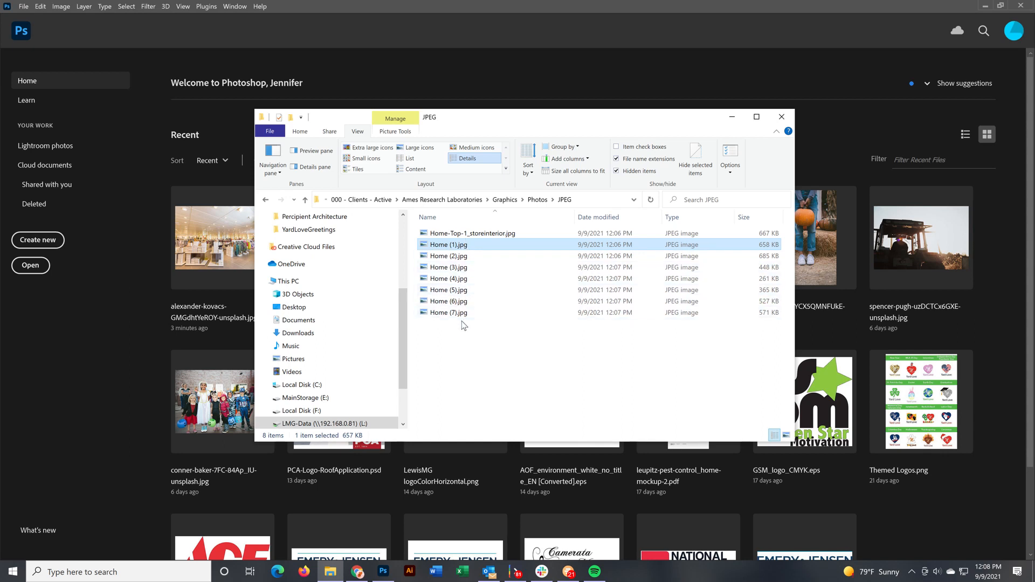
pyautogui.click(456, 245)
pyautogui.click(506, 310)
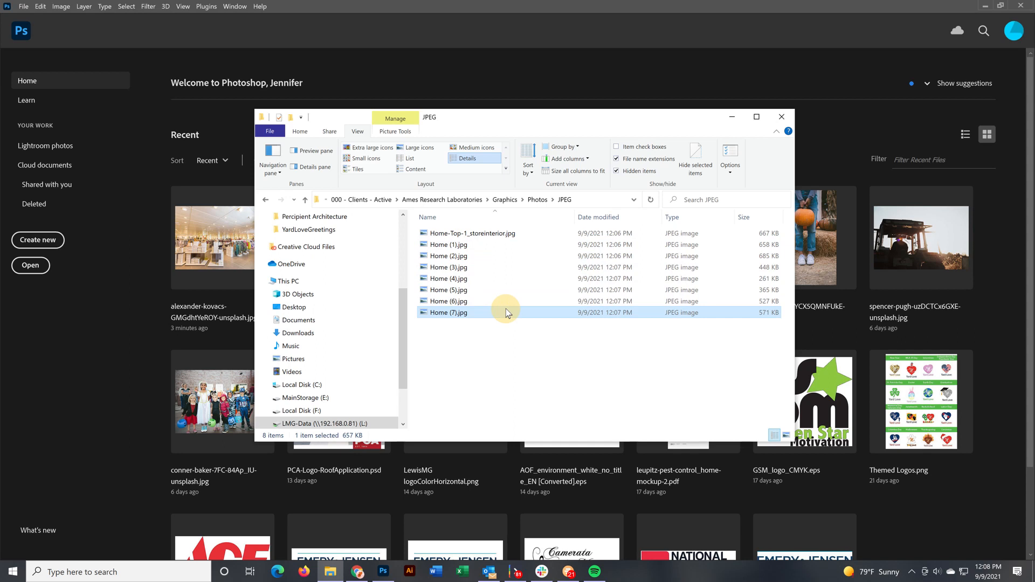
pyautogui.click(435, 149)
pyautogui.click(560, 371)
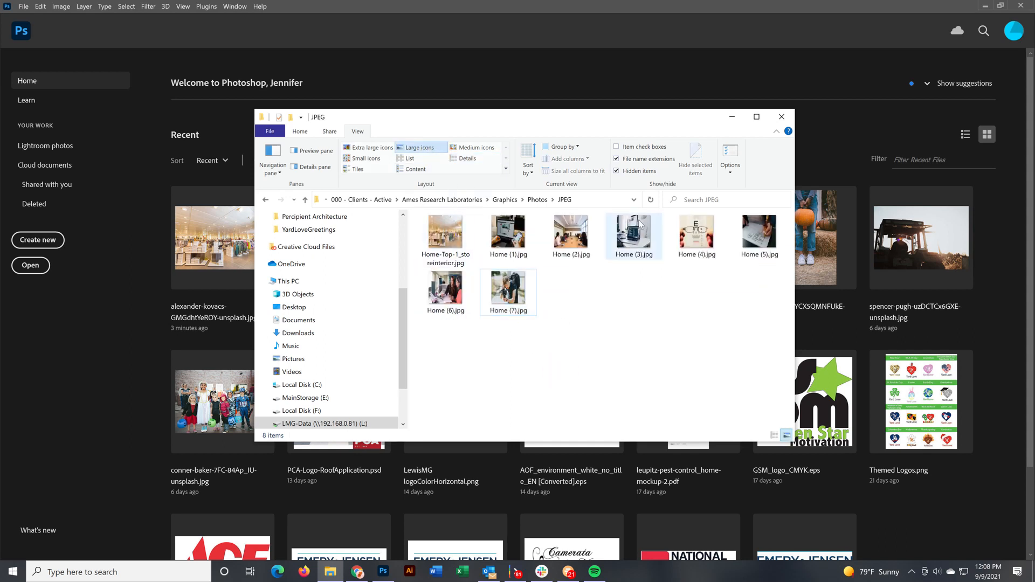
pyautogui.click(650, 202)
# Step: Rename the office meeting photo, Home (2).jpg, as Home-OfficeMeeting(2).jpg
pyautogui.click(515, 276)
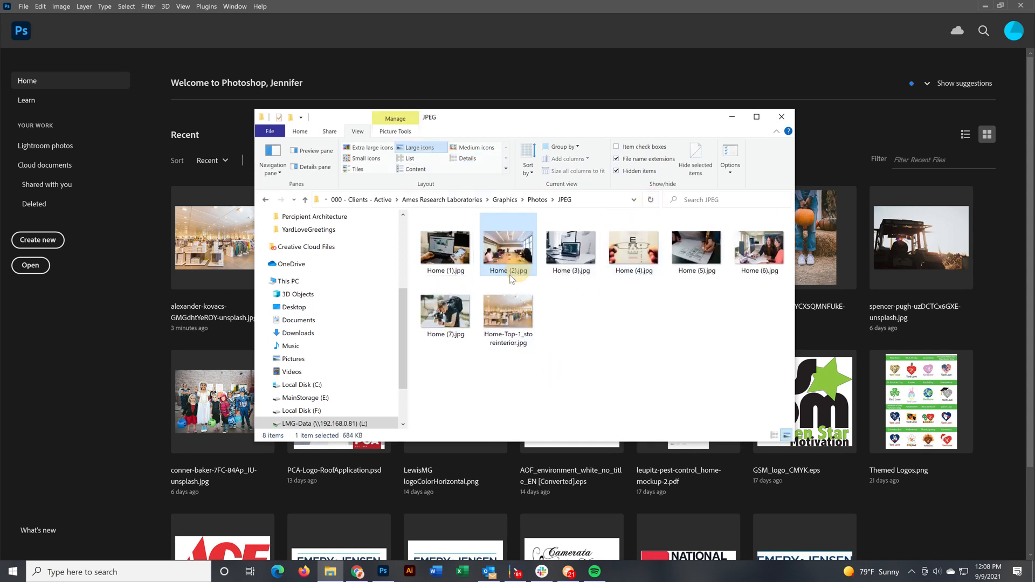
pyautogui.click(515, 275)
pyautogui.click(510, 271)
pyautogui.write('-OfficeMeeting')
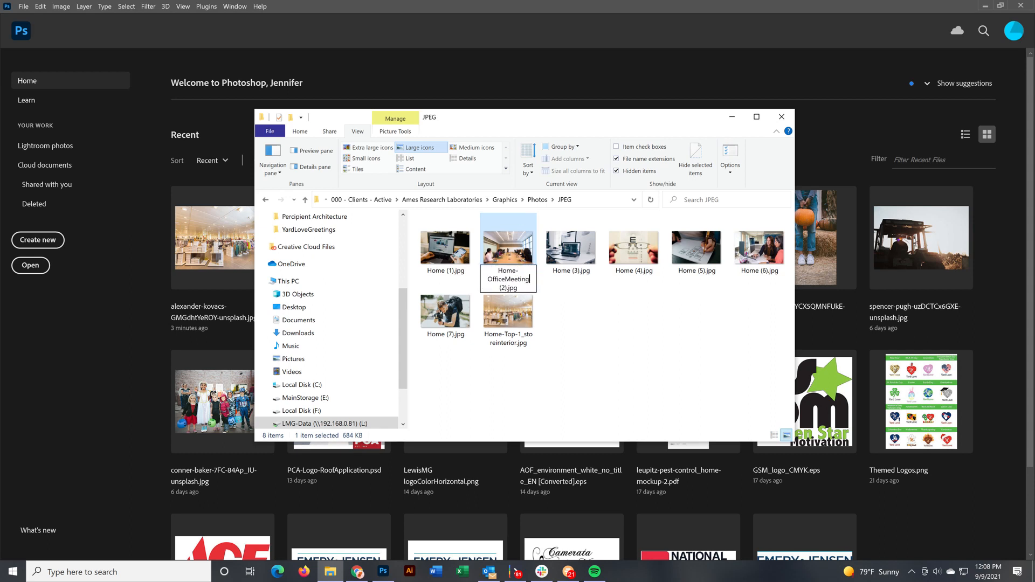
# Step: Rename the laptop photo, Home (3).jpg, as Home_WorkRemote(3).jpg
pyautogui.click(572, 273)
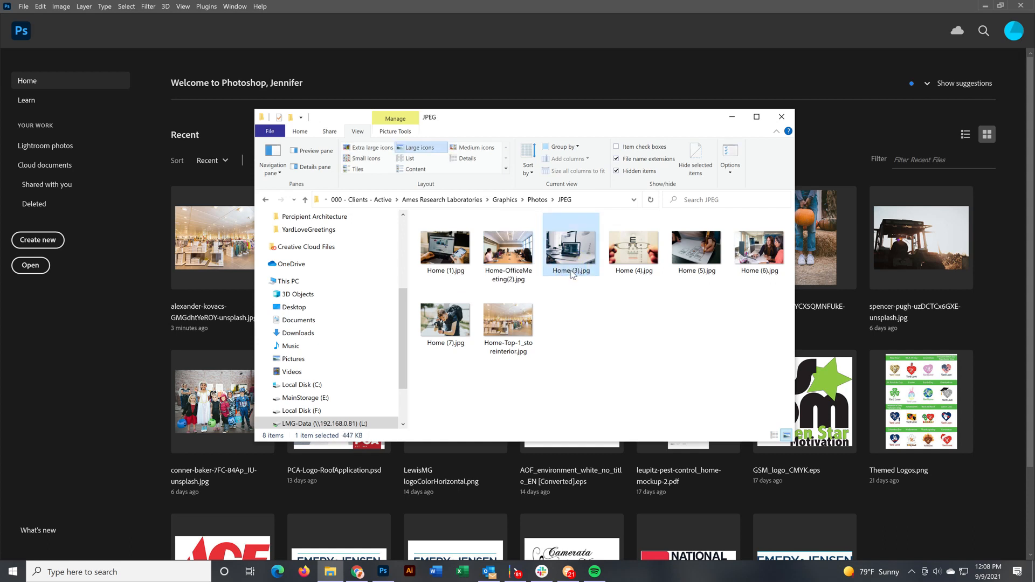
pyautogui.click(571, 271)
pyautogui.click(572, 271)
pyautogui.press('BackSpace')
pyautogui.write('_WorkRemote')
pyautogui.press('Tab')
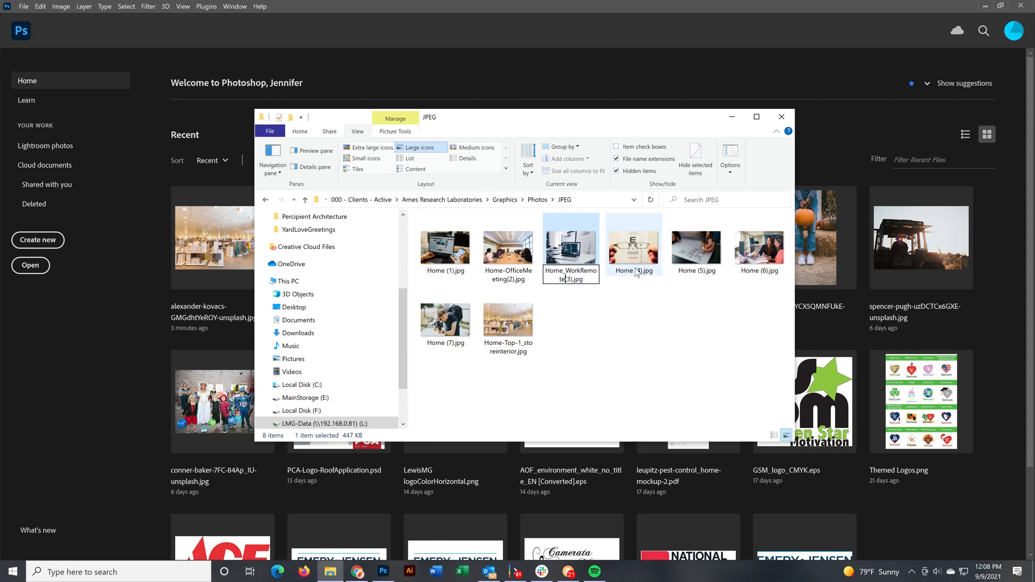
# Step: Rename the eye chart photo, Home (4).jpg, as Home_EyeTest(4).jpg
pyautogui.click(635, 271)
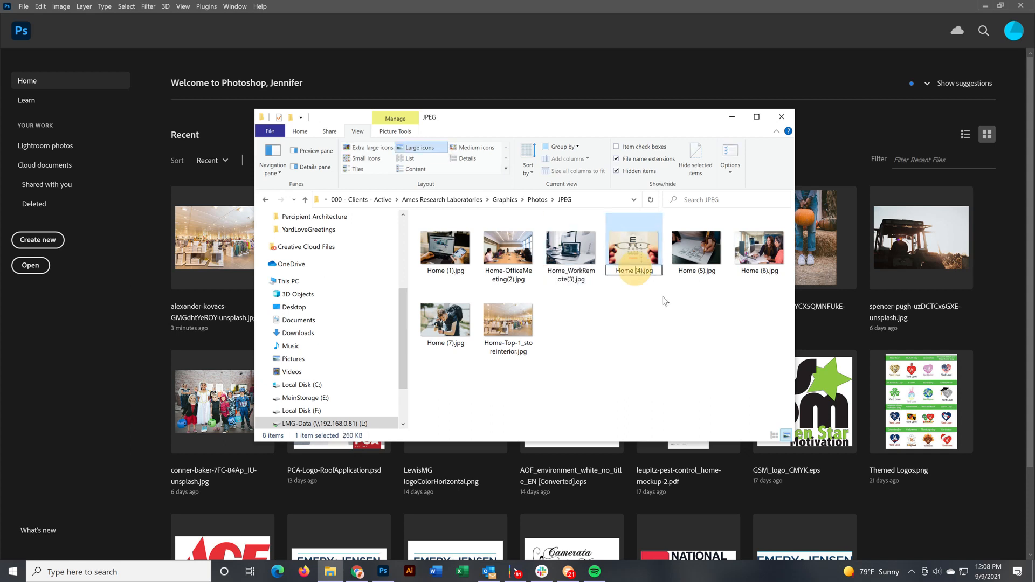
pyautogui.press('BackSpace')
pyautogui.write('_')
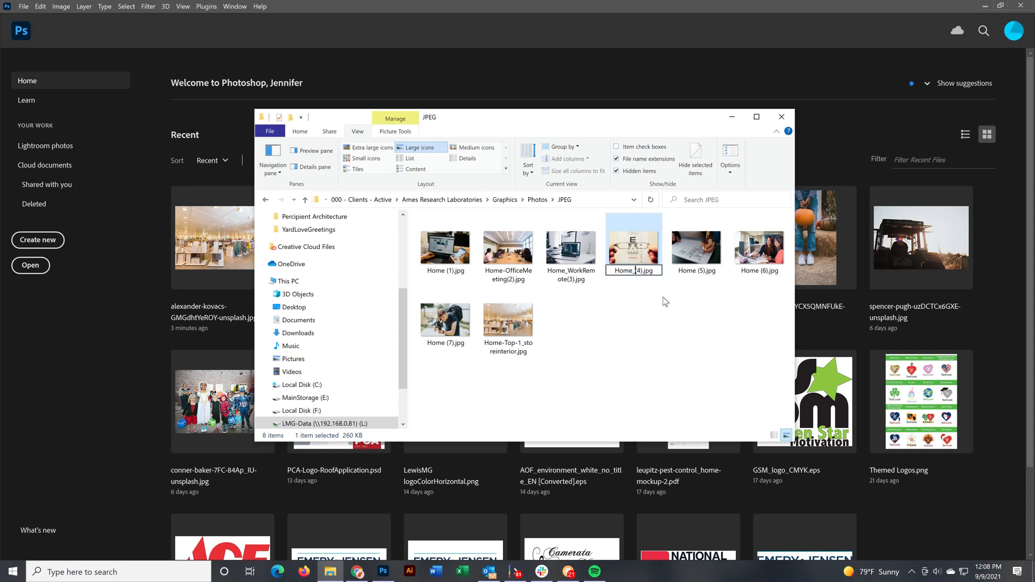
pyautogui.write('EyeTest')
pyautogui.press('Return')
pyautogui.click(660, 305)
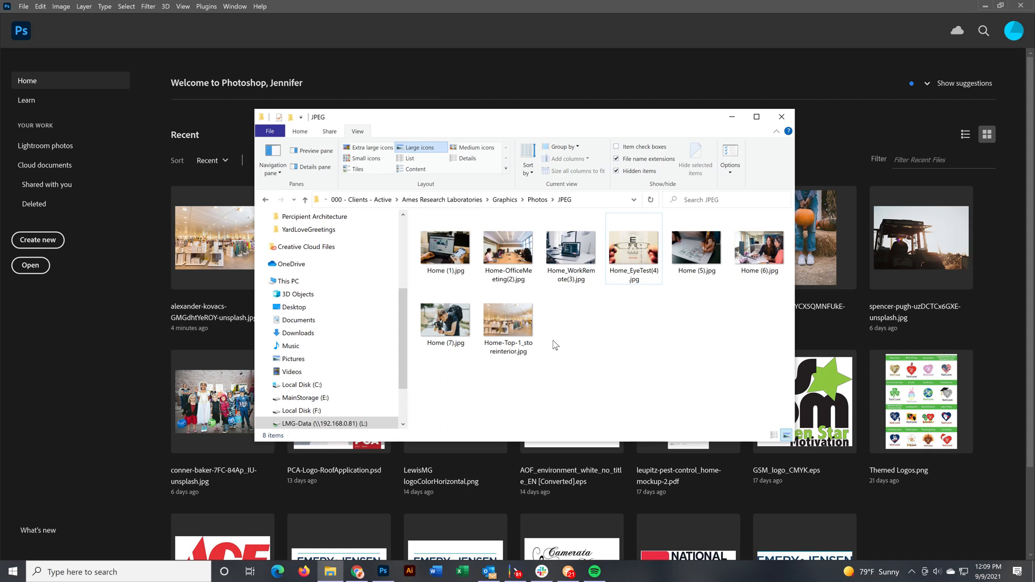
# Step: Open the original photo of the laptop and phone from the Photos folder in Photoshop
pyautogui.click(138, 286)
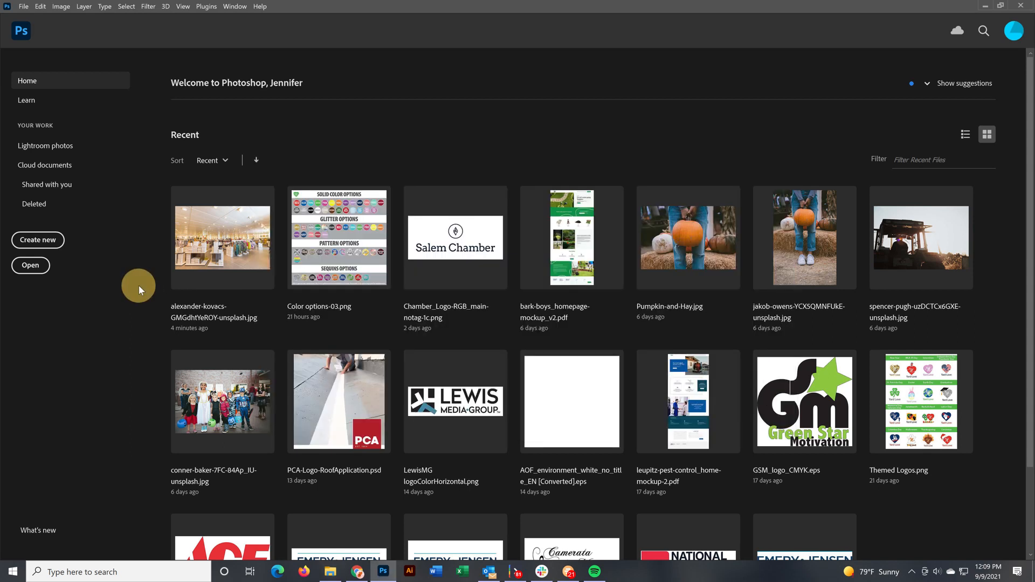
pyautogui.click(330, 571)
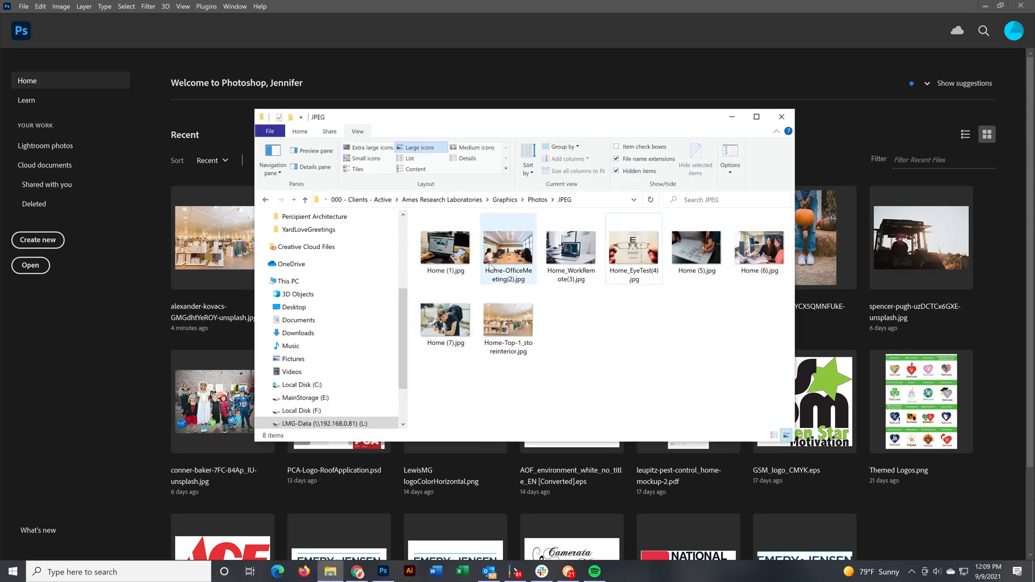
pyautogui.click(538, 200)
pyautogui.click(114, 335)
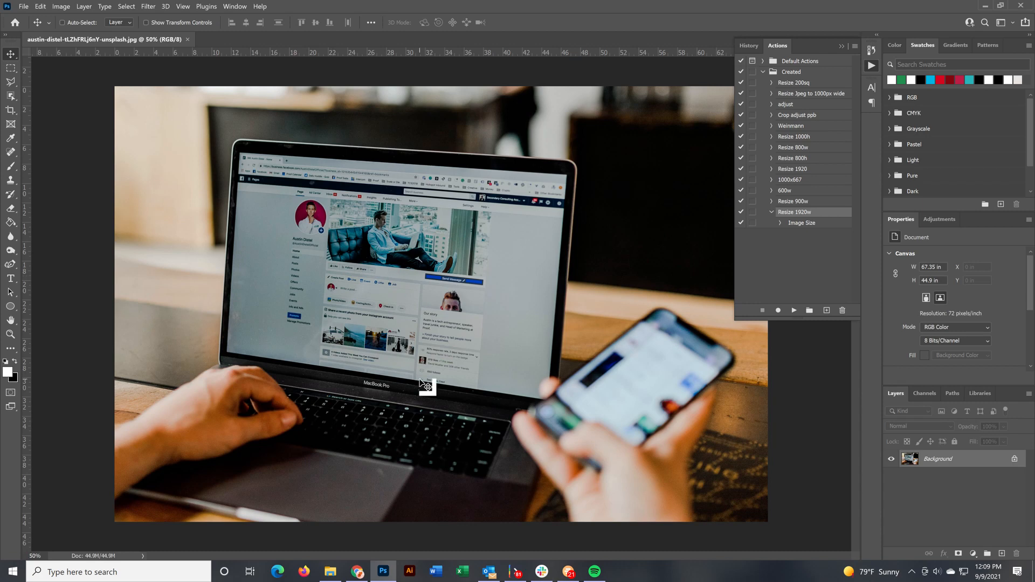
# Step: Resize the laptop and phone photo to a width of 500 pixels
pyautogui.hotkey('ctrl', 'alt', 'i')
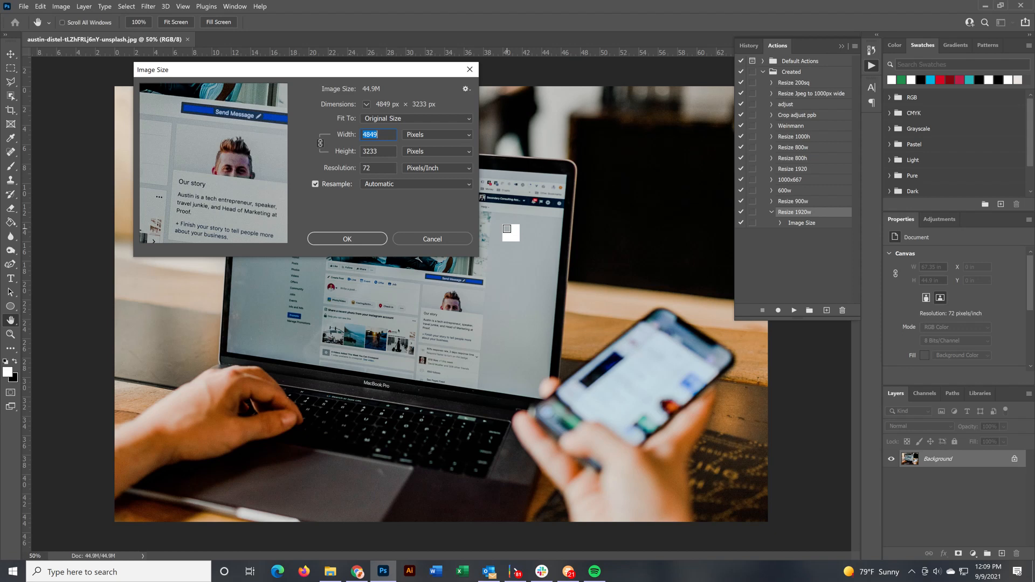
pyautogui.write('500')
pyautogui.press('Return')
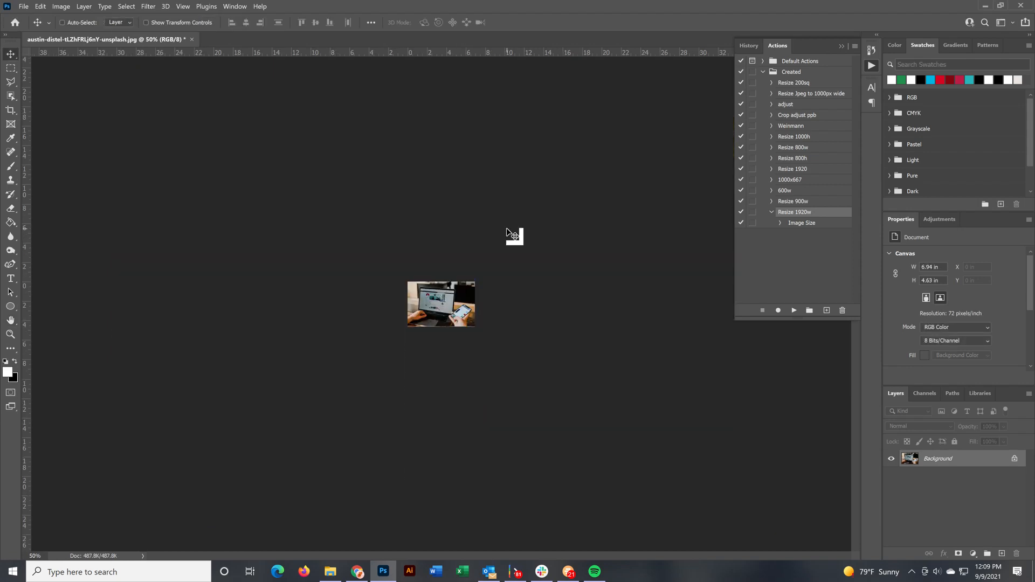
# Step: Save the resized photo as a new JPEG in the Photos folder, adding _500w to the end of its file name
pyautogui.press('ctrl')
pyautogui.hotkey('ctrl', 'shift', 's')
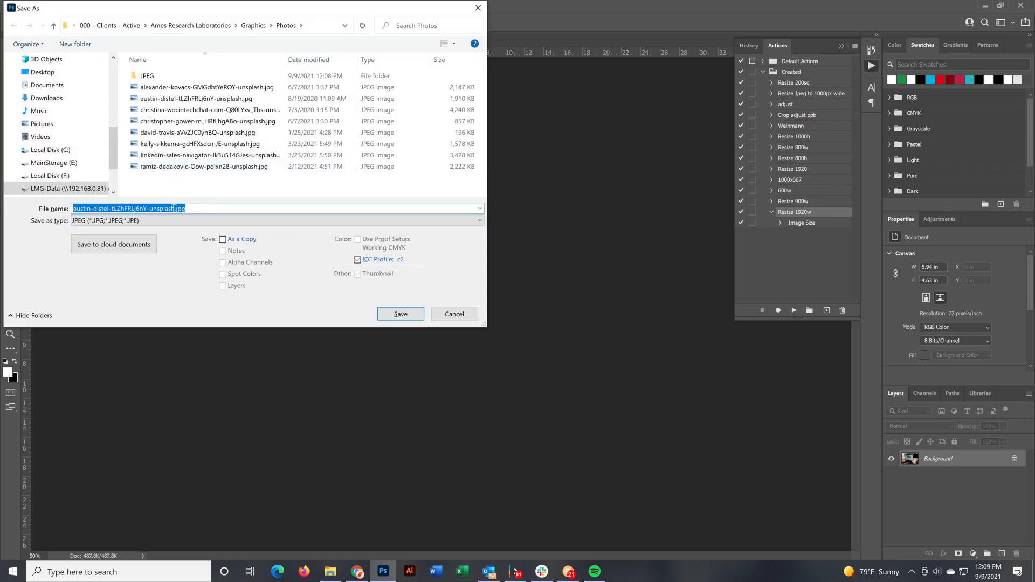
pyautogui.click(173, 208)
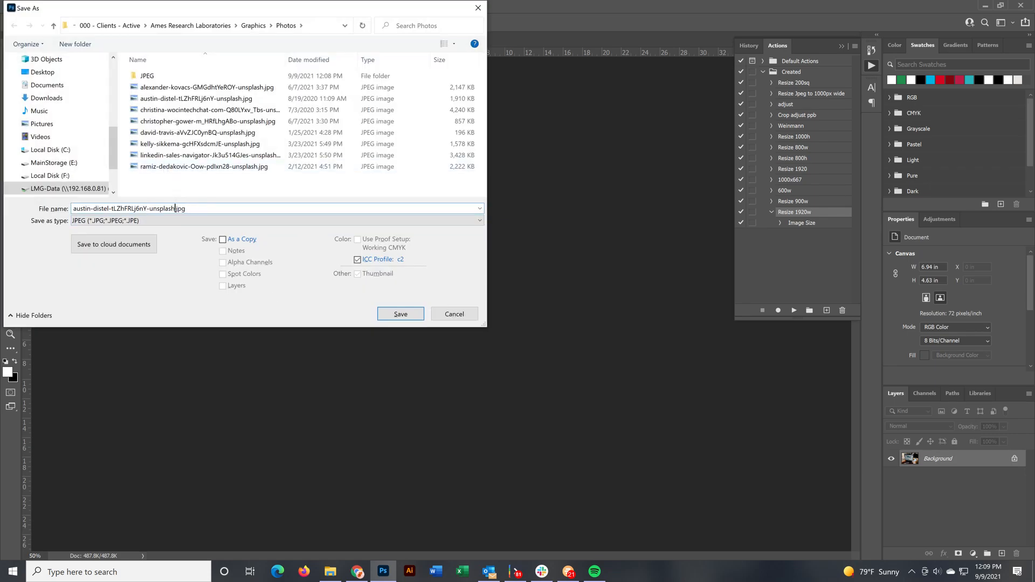
pyautogui.write('_500w')
pyautogui.press('Return')
pyautogui.press('Return')
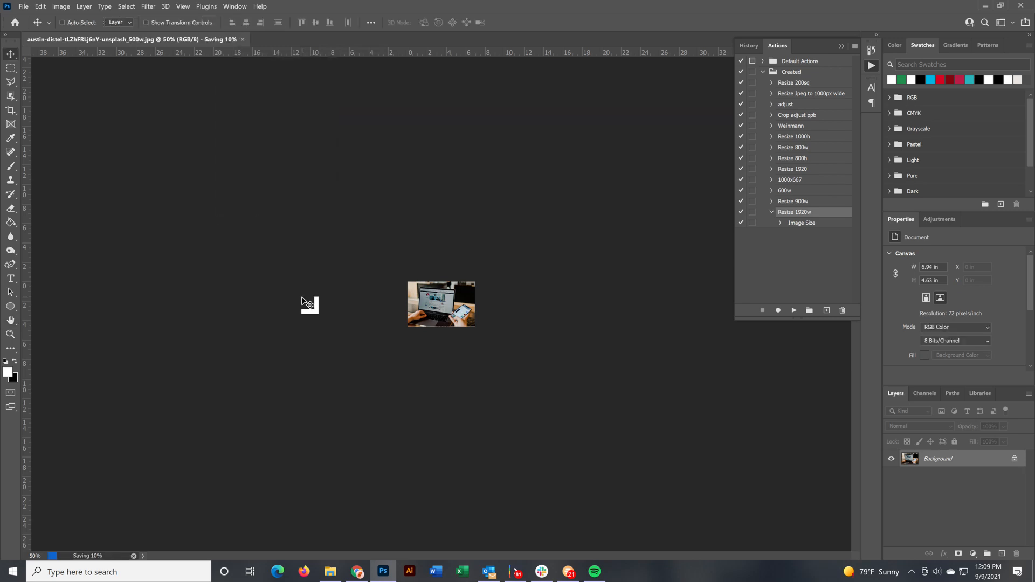